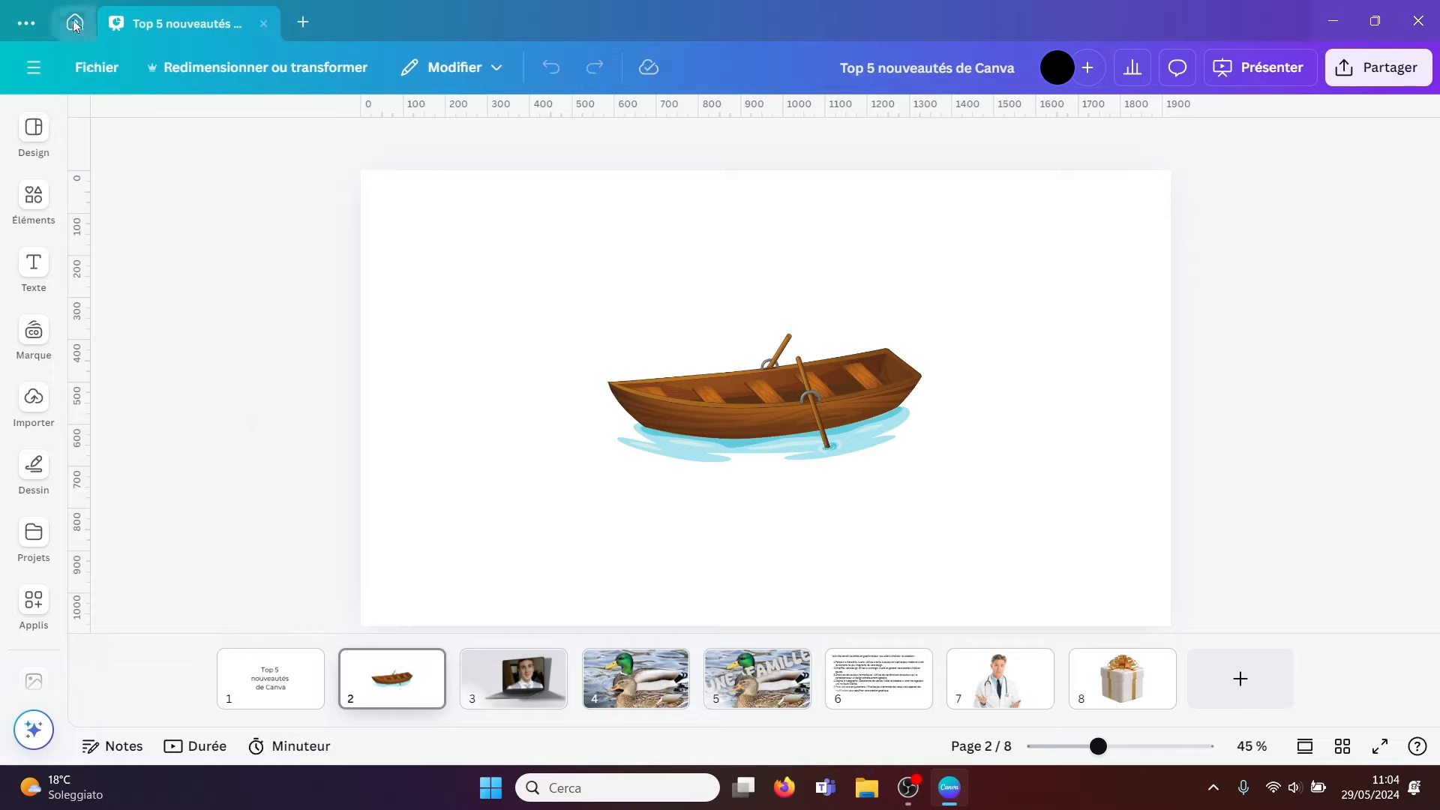
# From the home page, add the cat-themed "Design sans titre" to the favourites and open its options in the favourites list
pyautogui.click(74, 23)
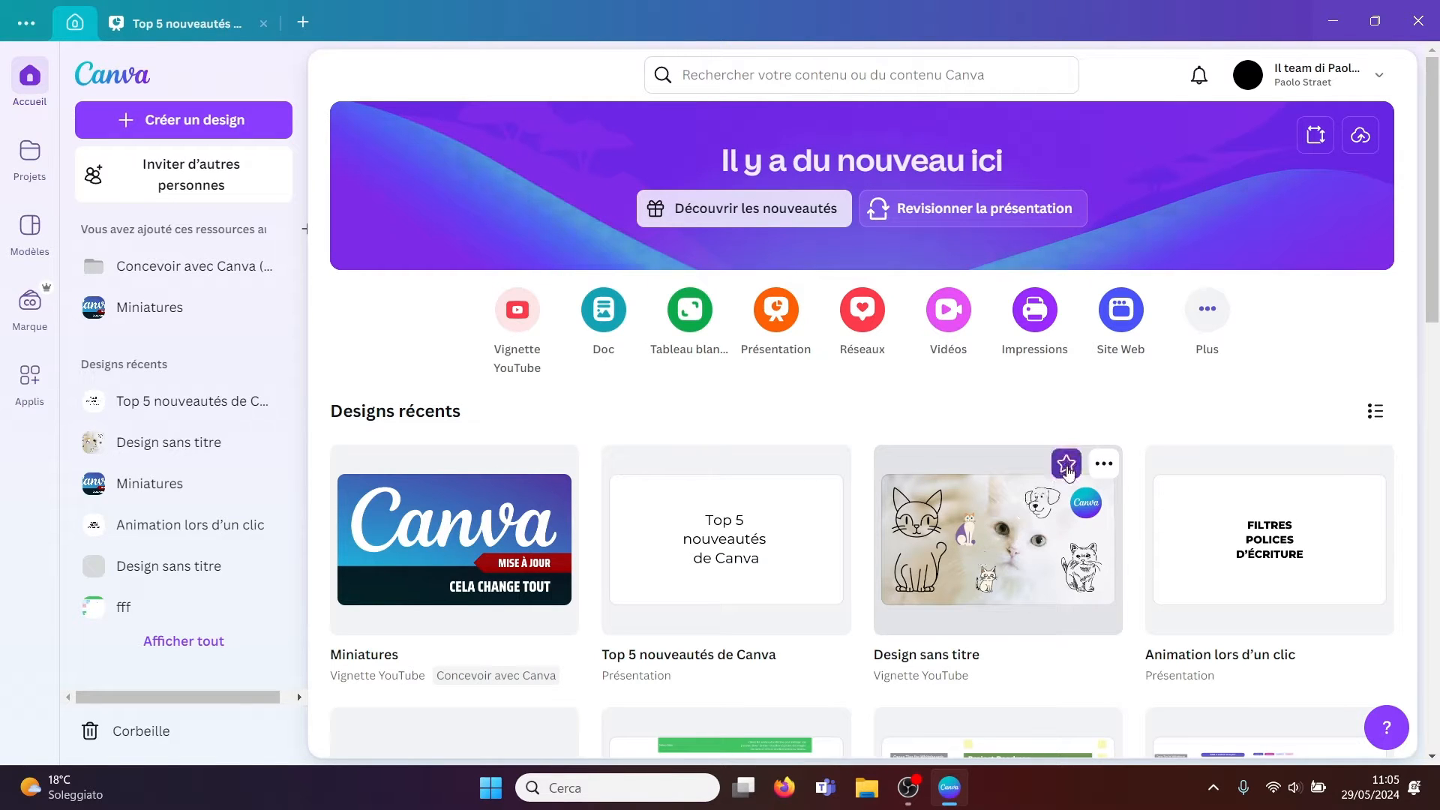
pyautogui.click(1066, 464)
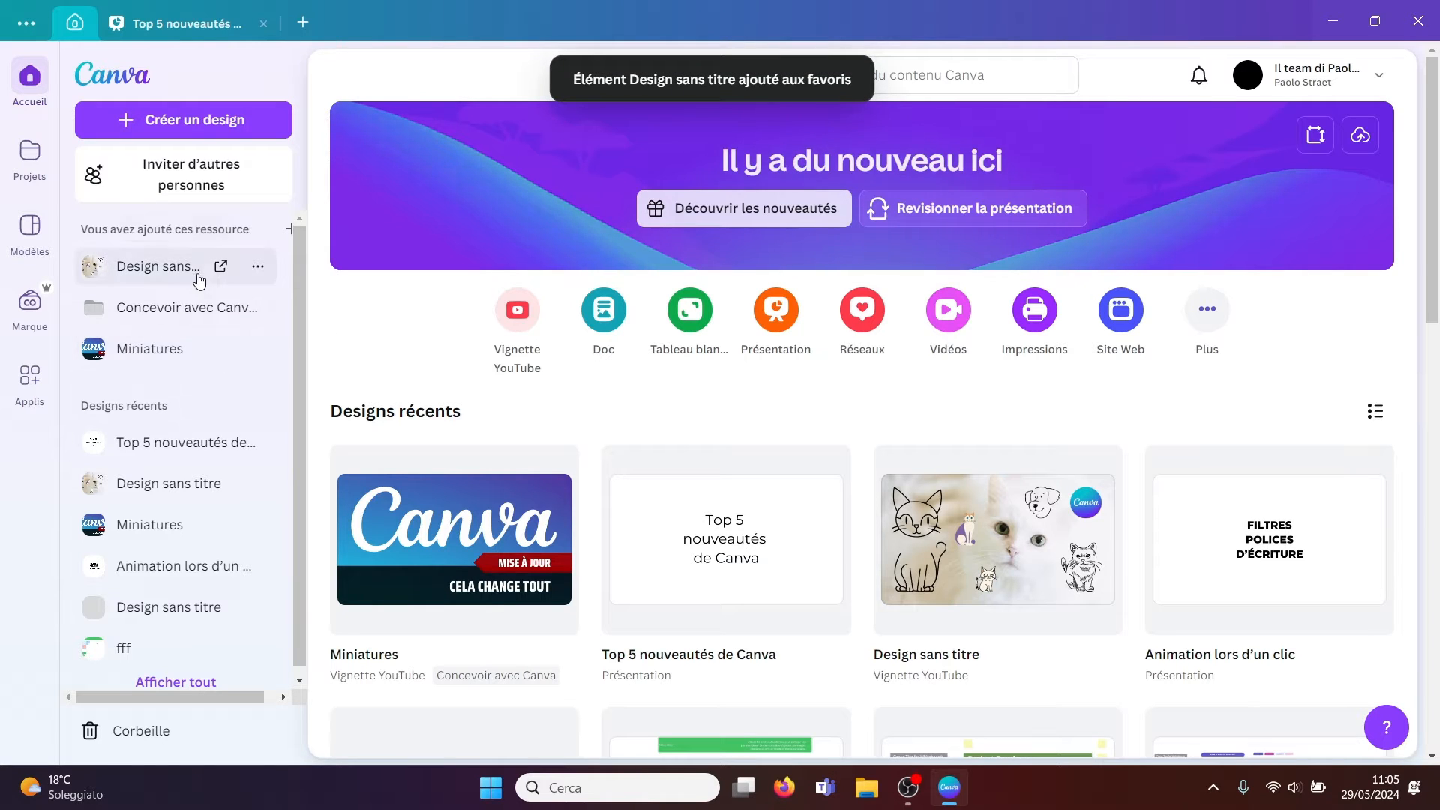
pyautogui.click(256, 269)
pyautogui.click(272, 503)
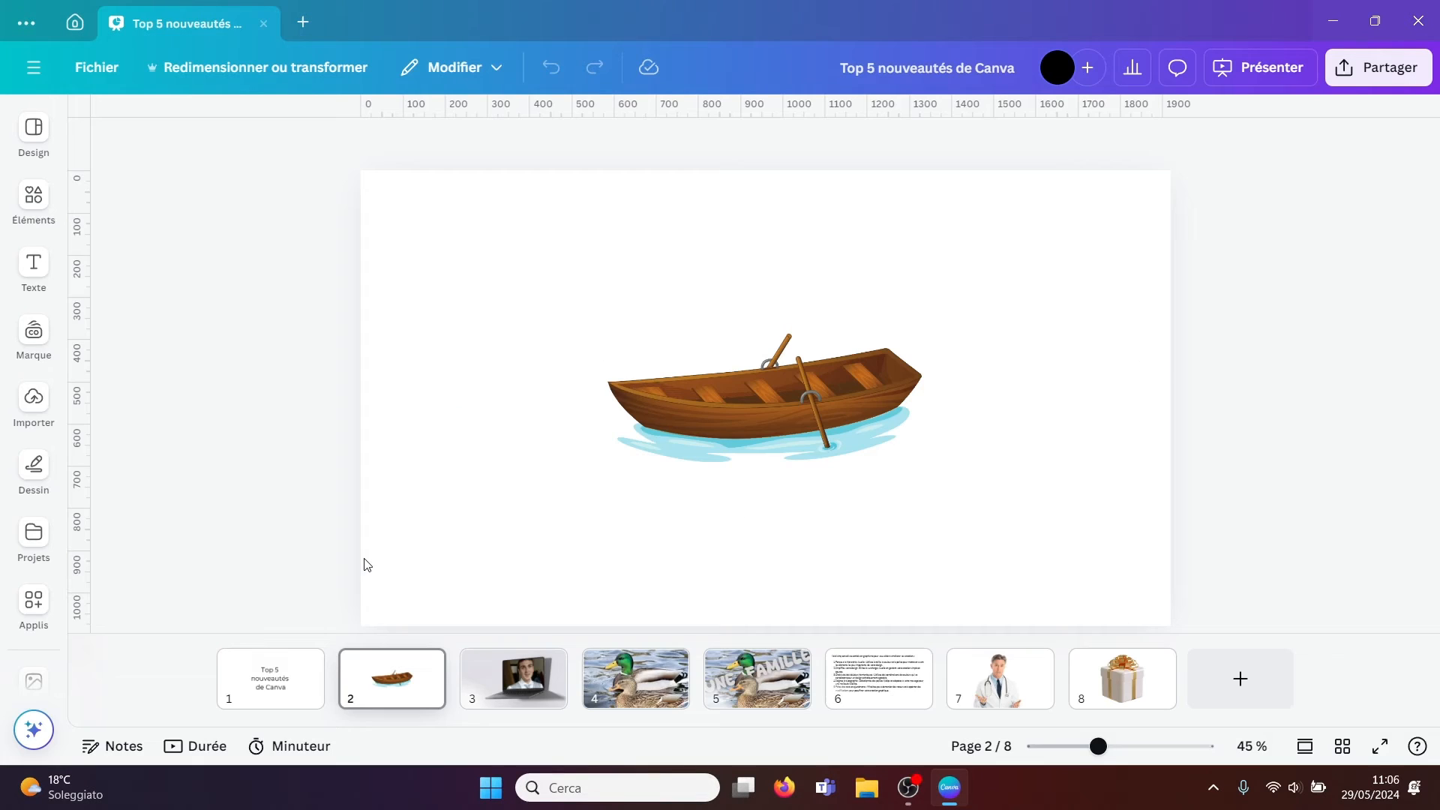
# Play the laptop video mockup on page 3 and add a blank page after it
pyautogui.click(514, 679)
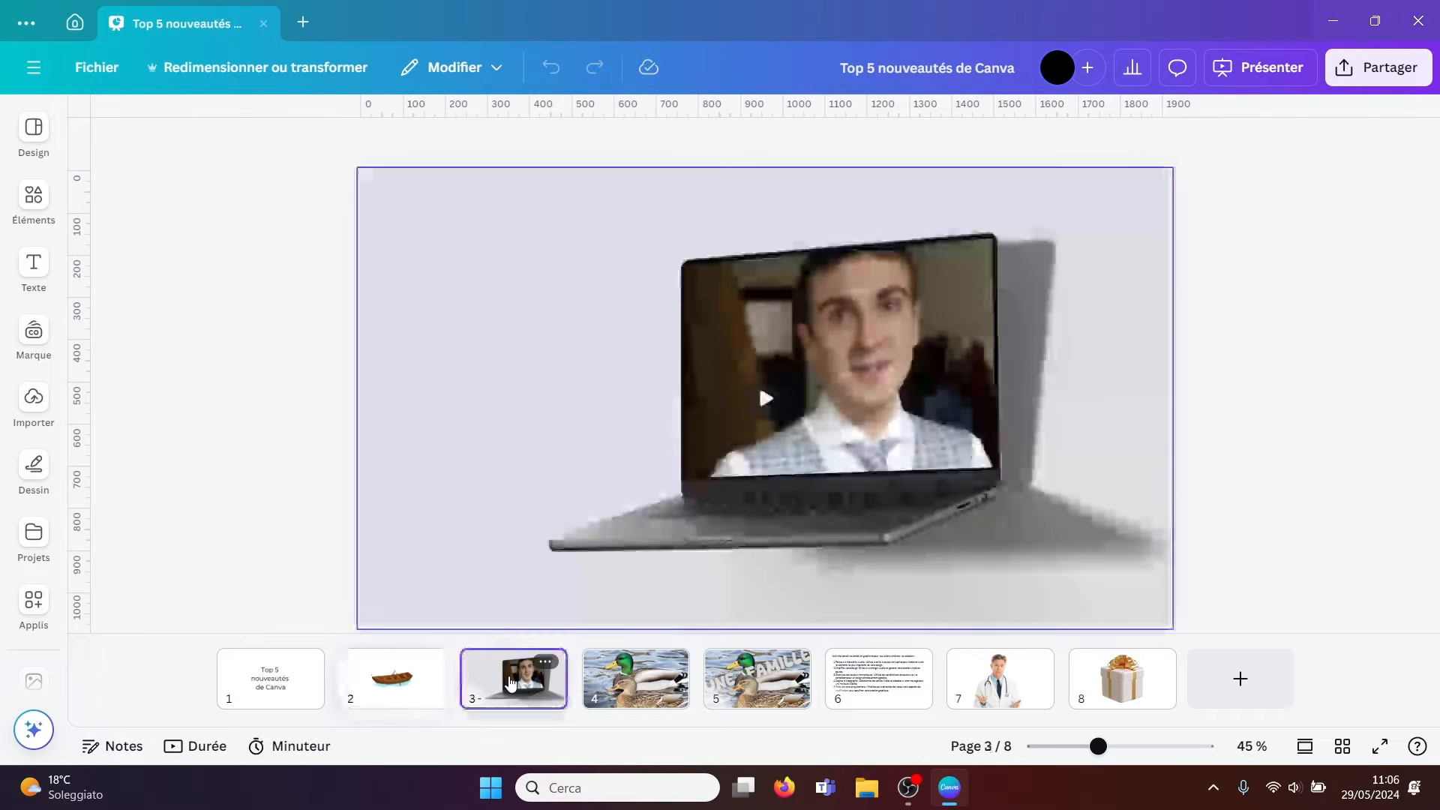
pyautogui.click(766, 398)
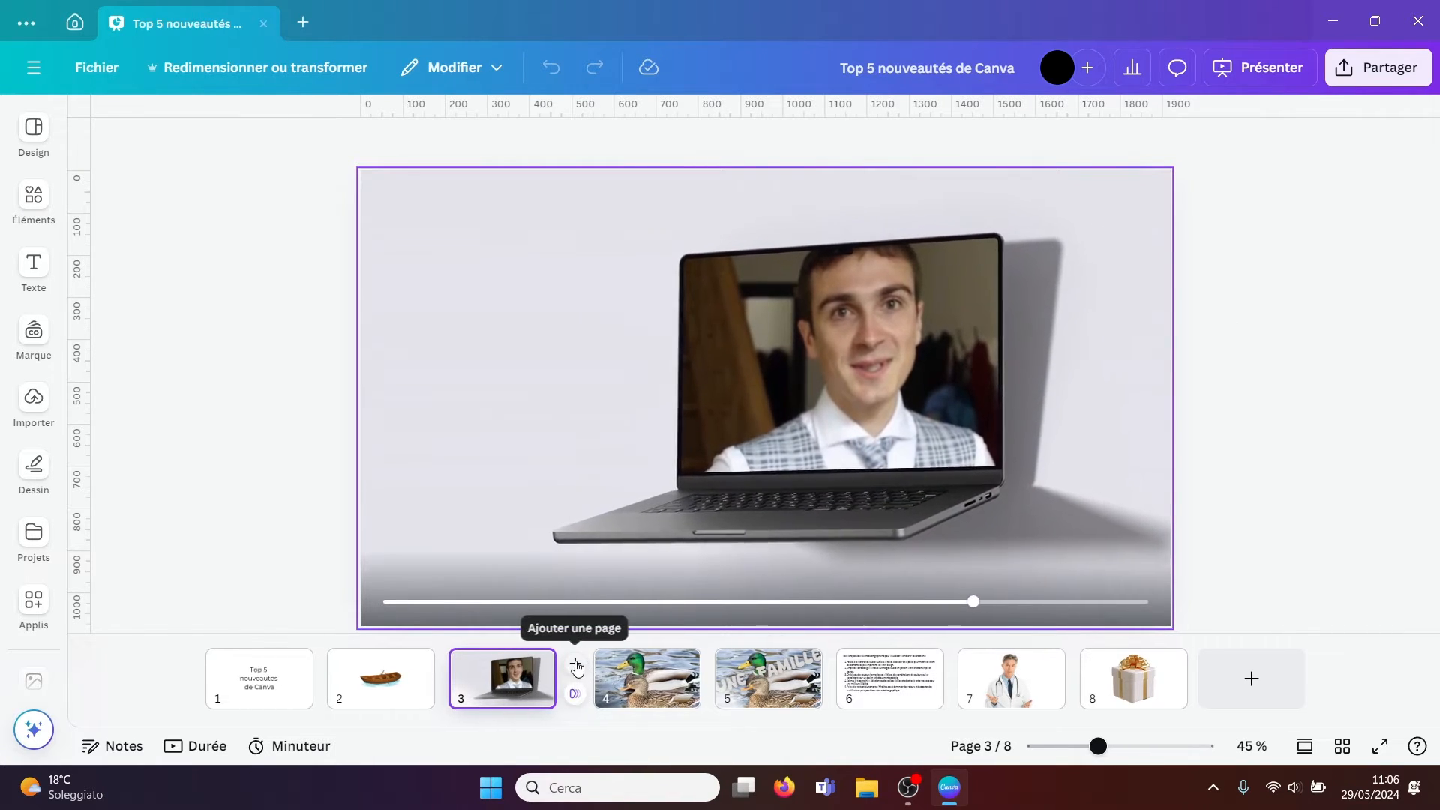
pyautogui.click(579, 665)
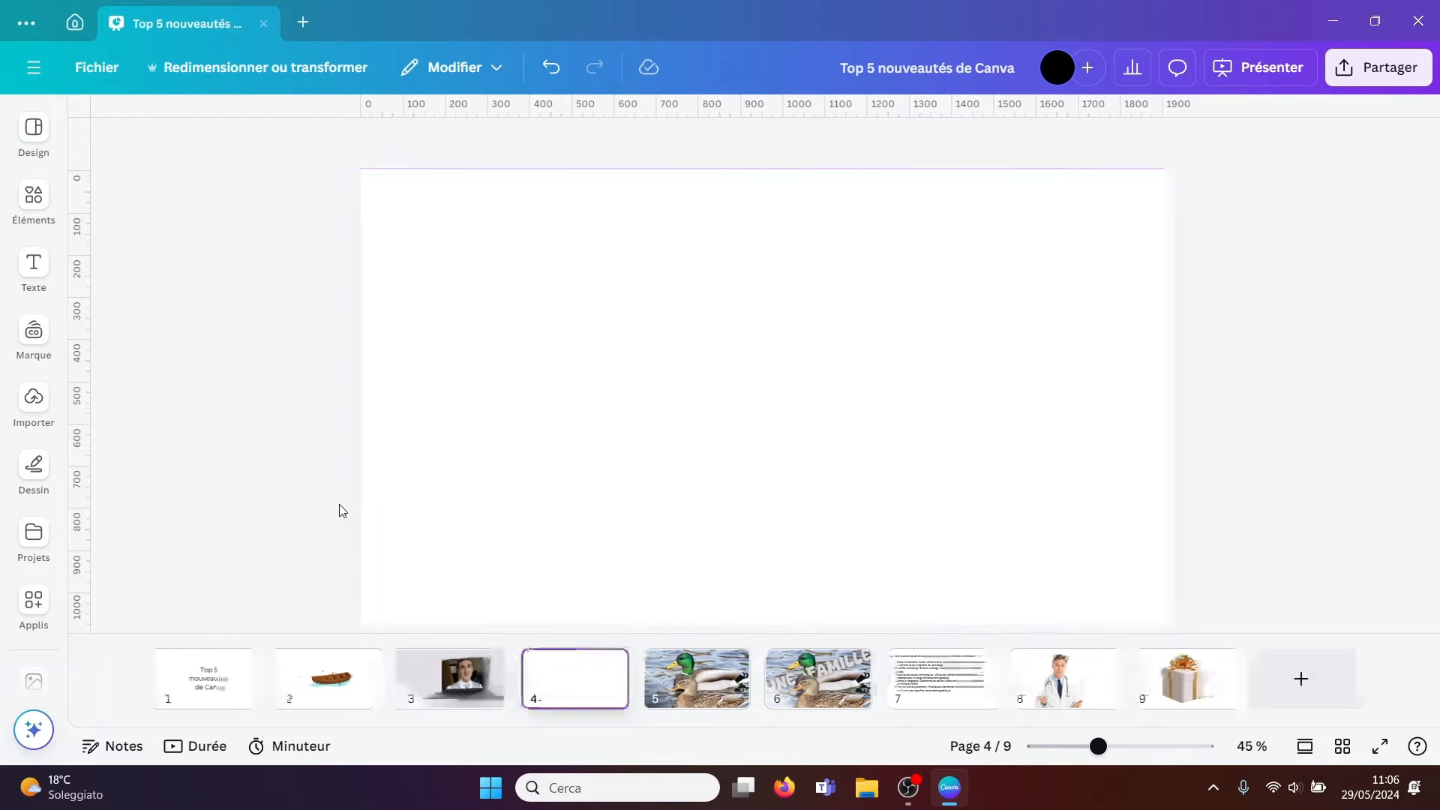
# Insert the 7.0 s desk-and-laptop video mockup from the Mockups app's Videos category into the blank page 4
pyautogui.click(31, 608)
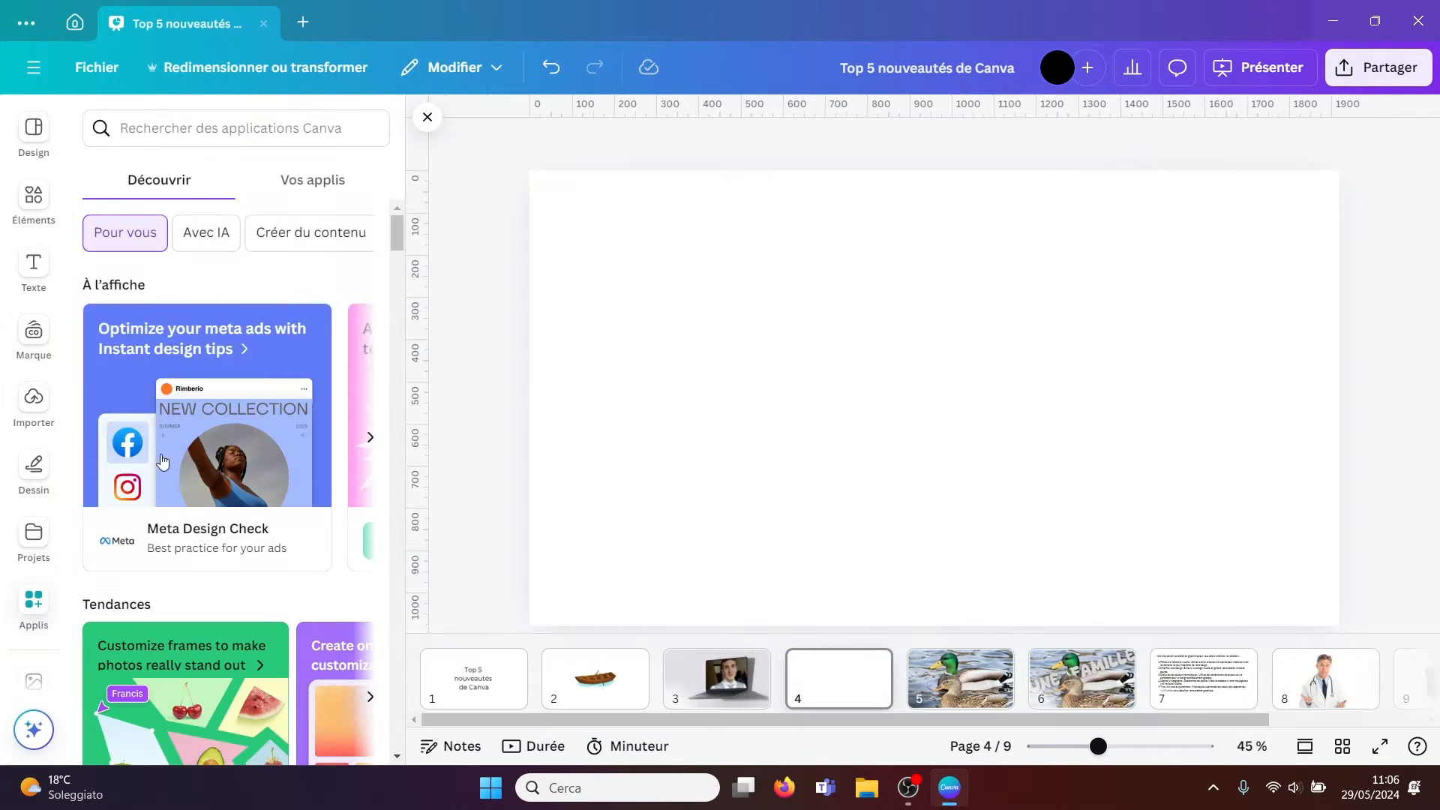
pyautogui.moveTo(391, 246); pyautogui.dragTo(391, 289)
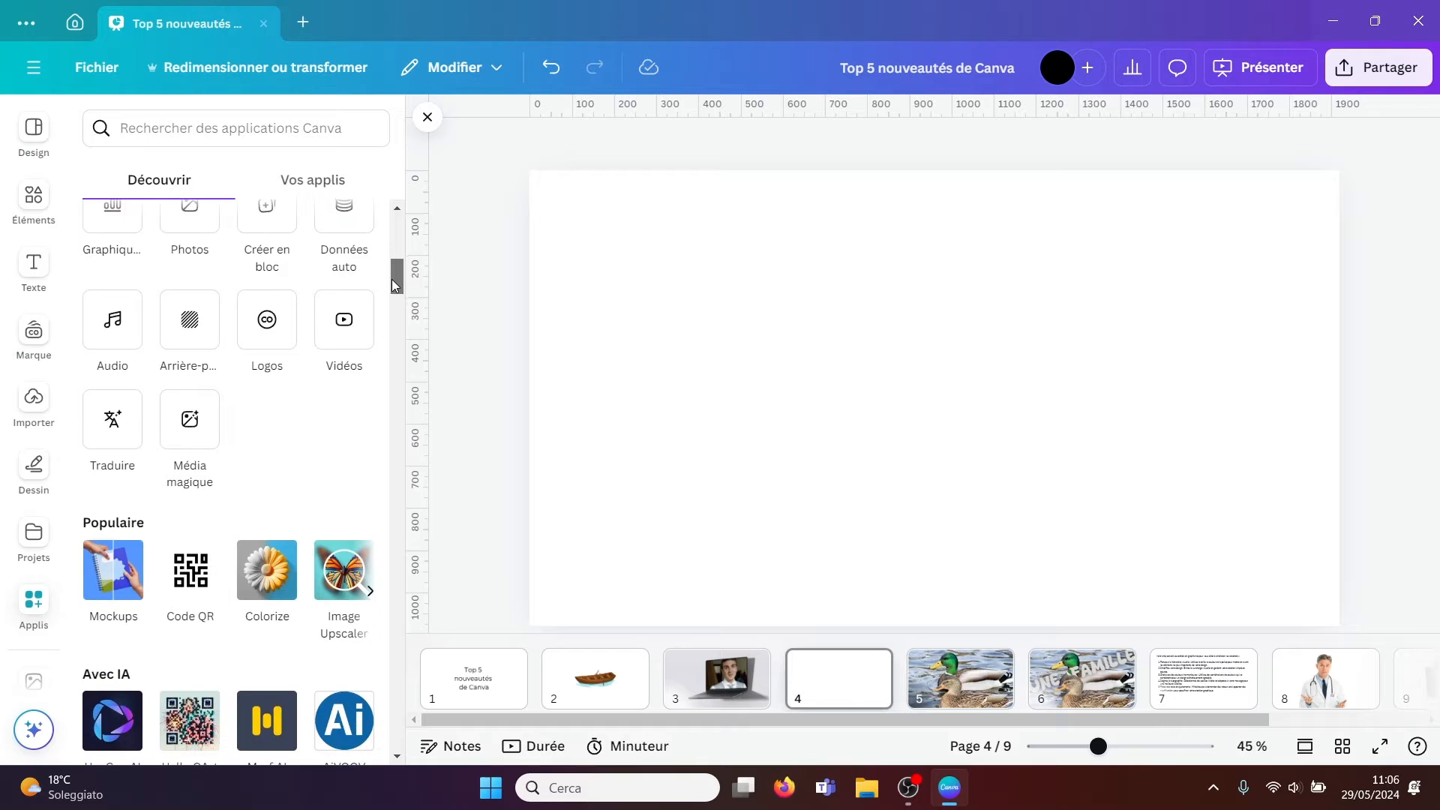
pyautogui.click(114, 576)
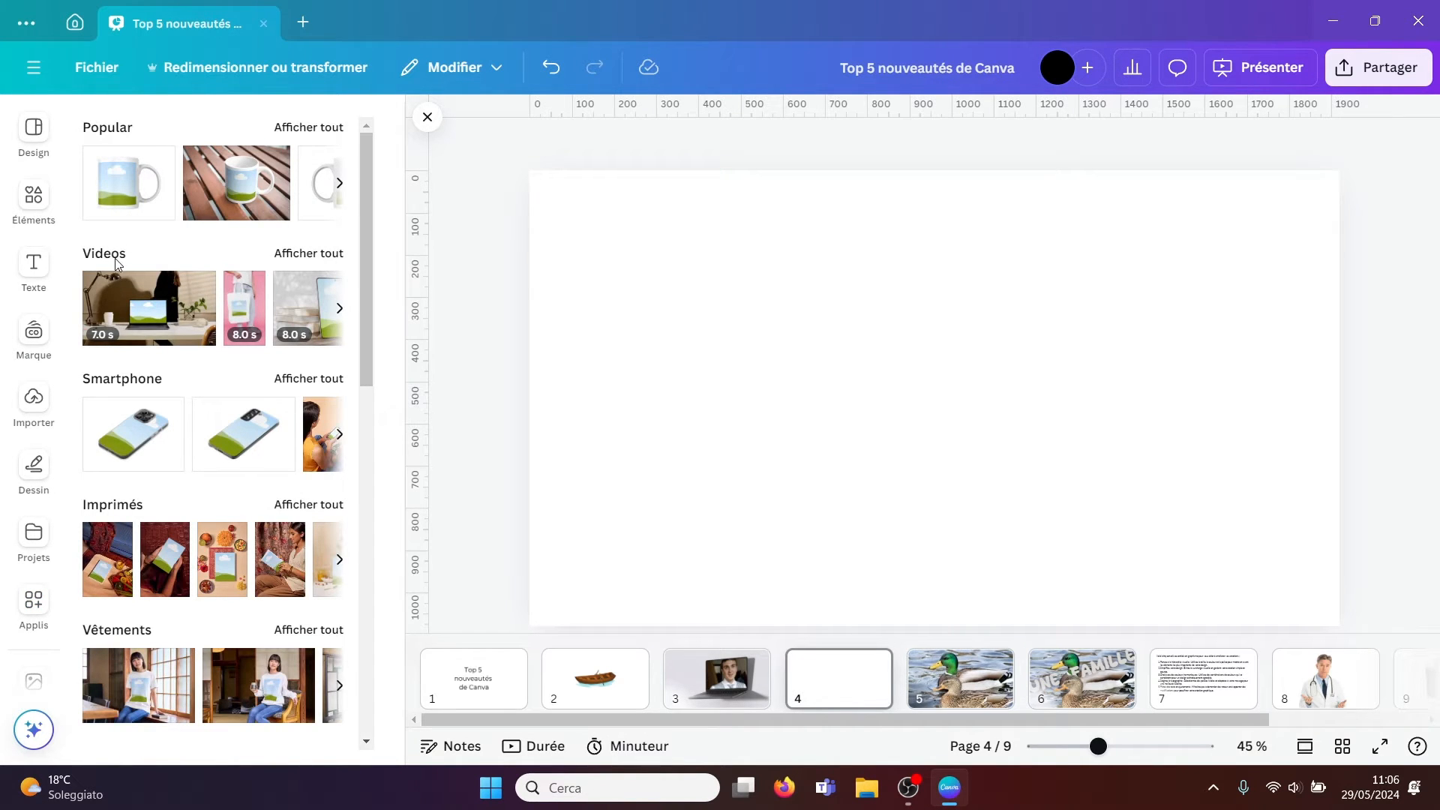
pyautogui.click(281, 254)
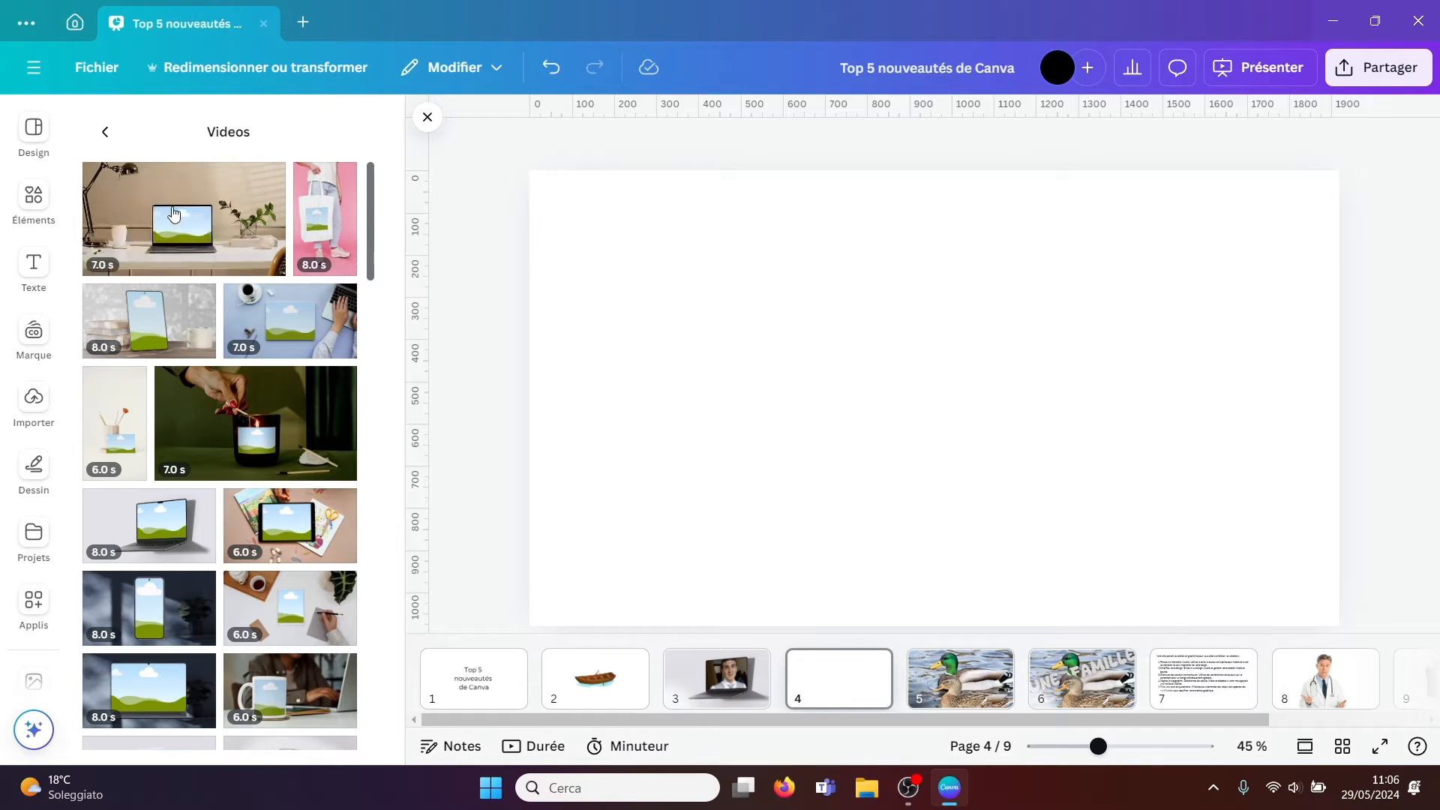
pyautogui.click(196, 215)
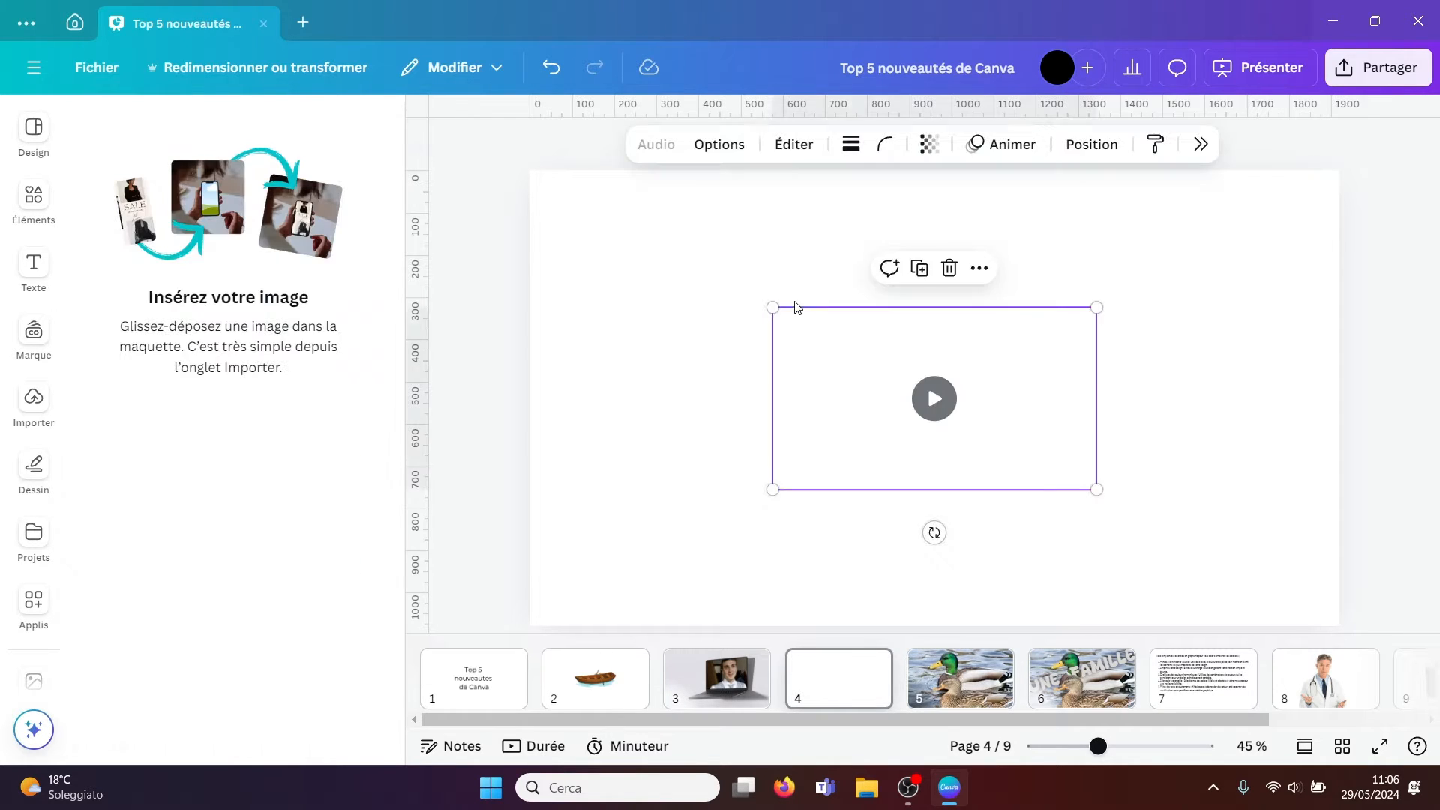
# Align the desk video mockup with the page's top-left corner, enlarge it to fill the page, and play it
pyautogui.moveTo(788, 368); pyautogui.dragTo(544, 231)
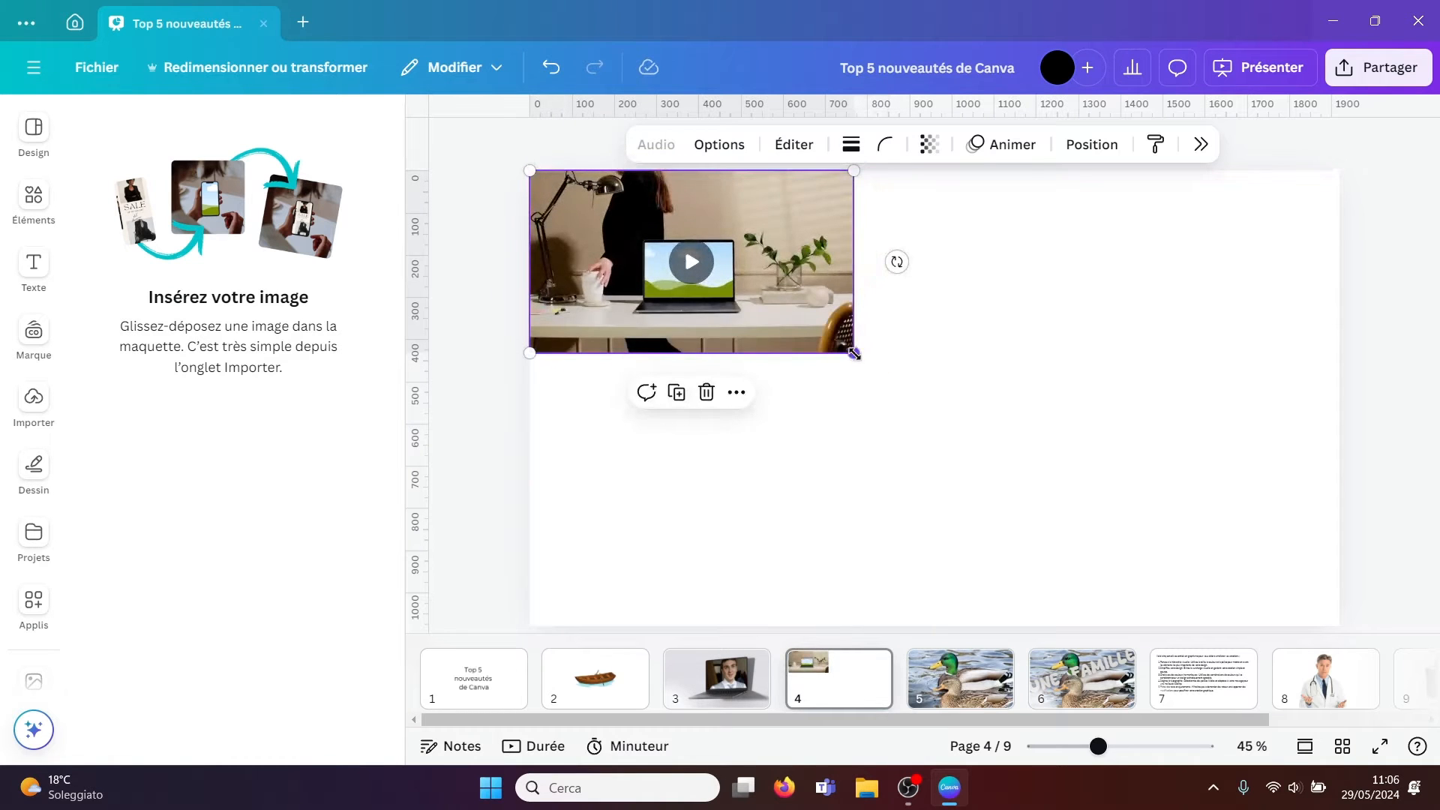
pyautogui.moveTo(854, 353); pyautogui.dragTo(1339, 625)
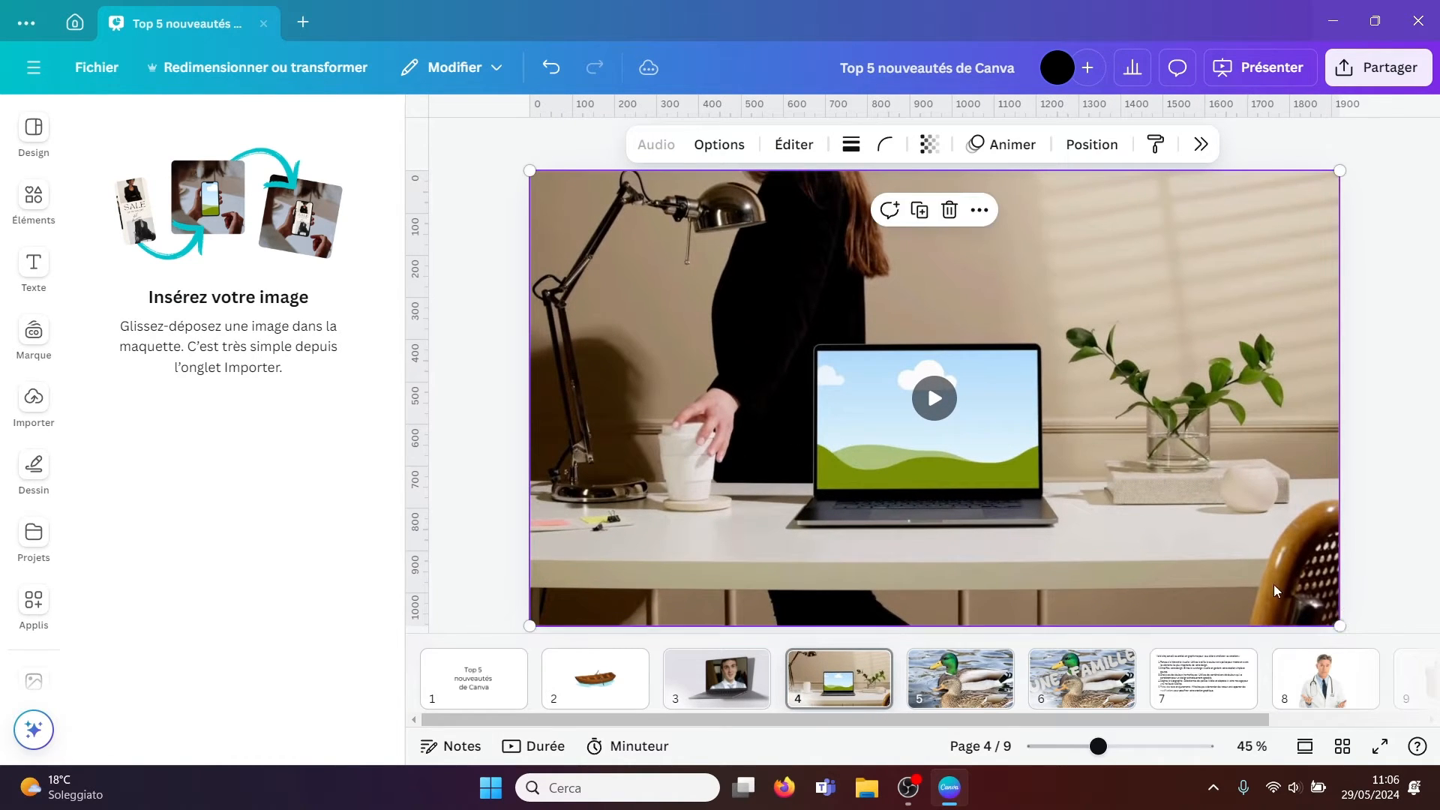
pyautogui.click(938, 400)
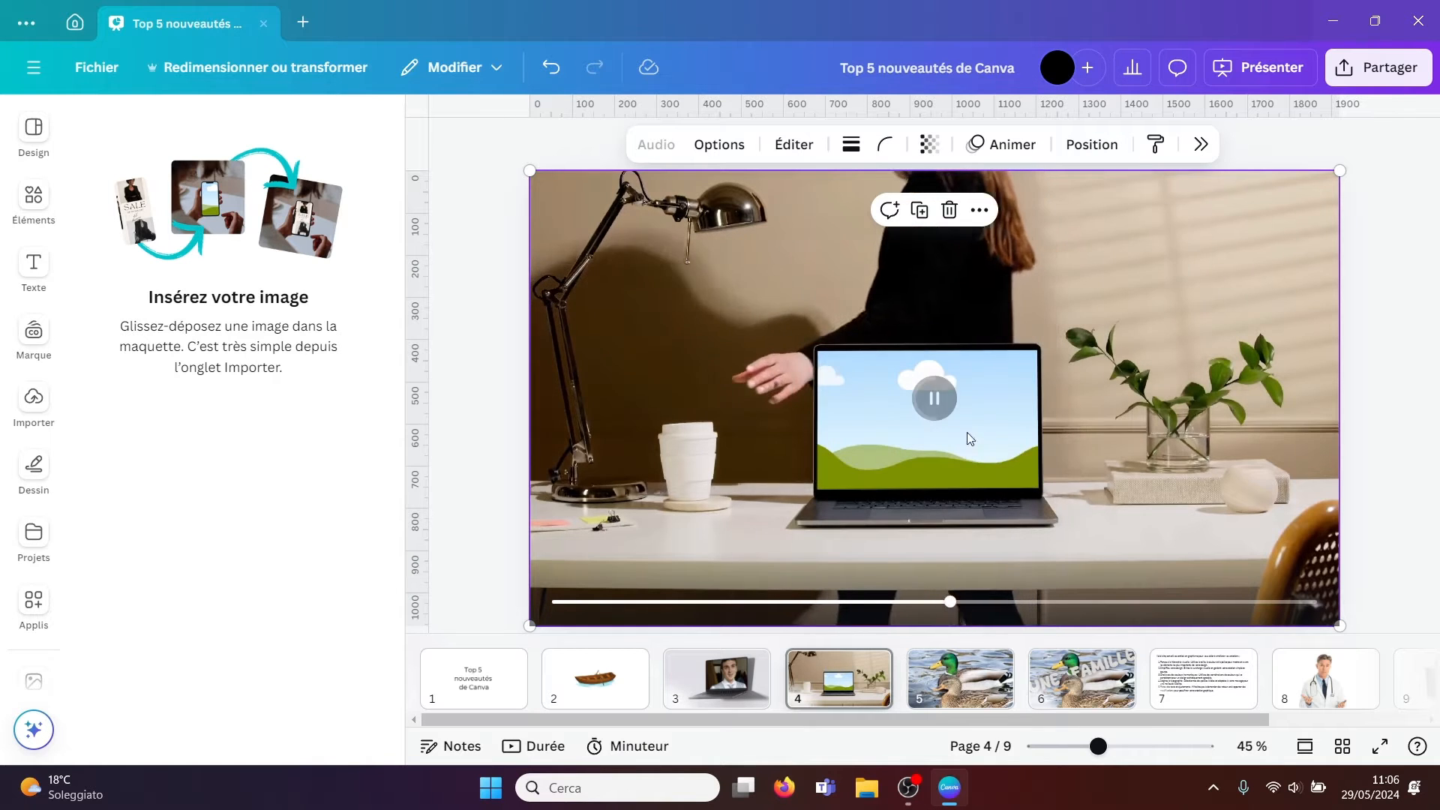
# Place the recently used duck photo into the laptop screen of the video mockup and play the video
pyautogui.click(30, 200)
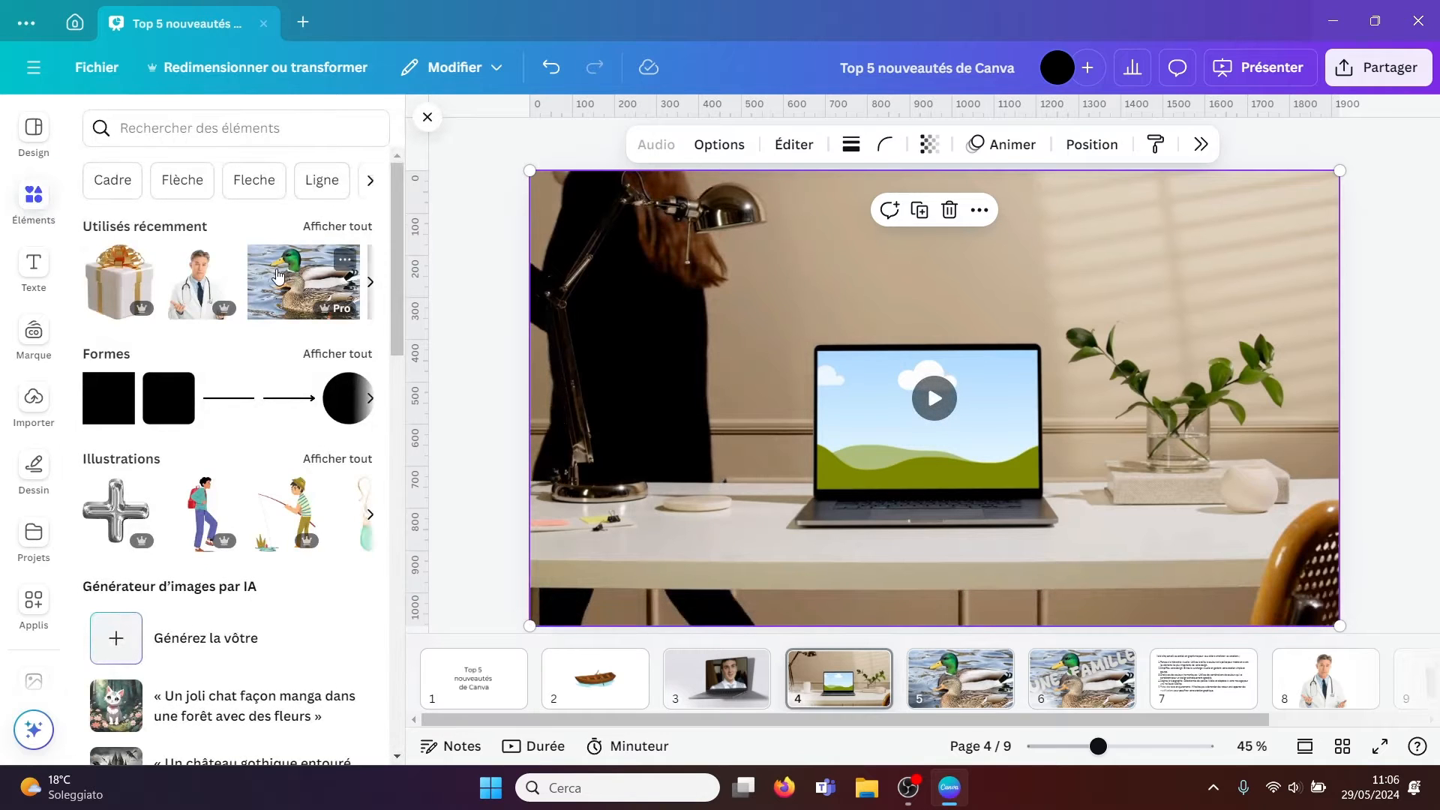
pyautogui.moveTo(277, 275); pyautogui.dragTo(723, 303)
pyautogui.moveTo(889, 378); pyautogui.dragTo(890, 377)
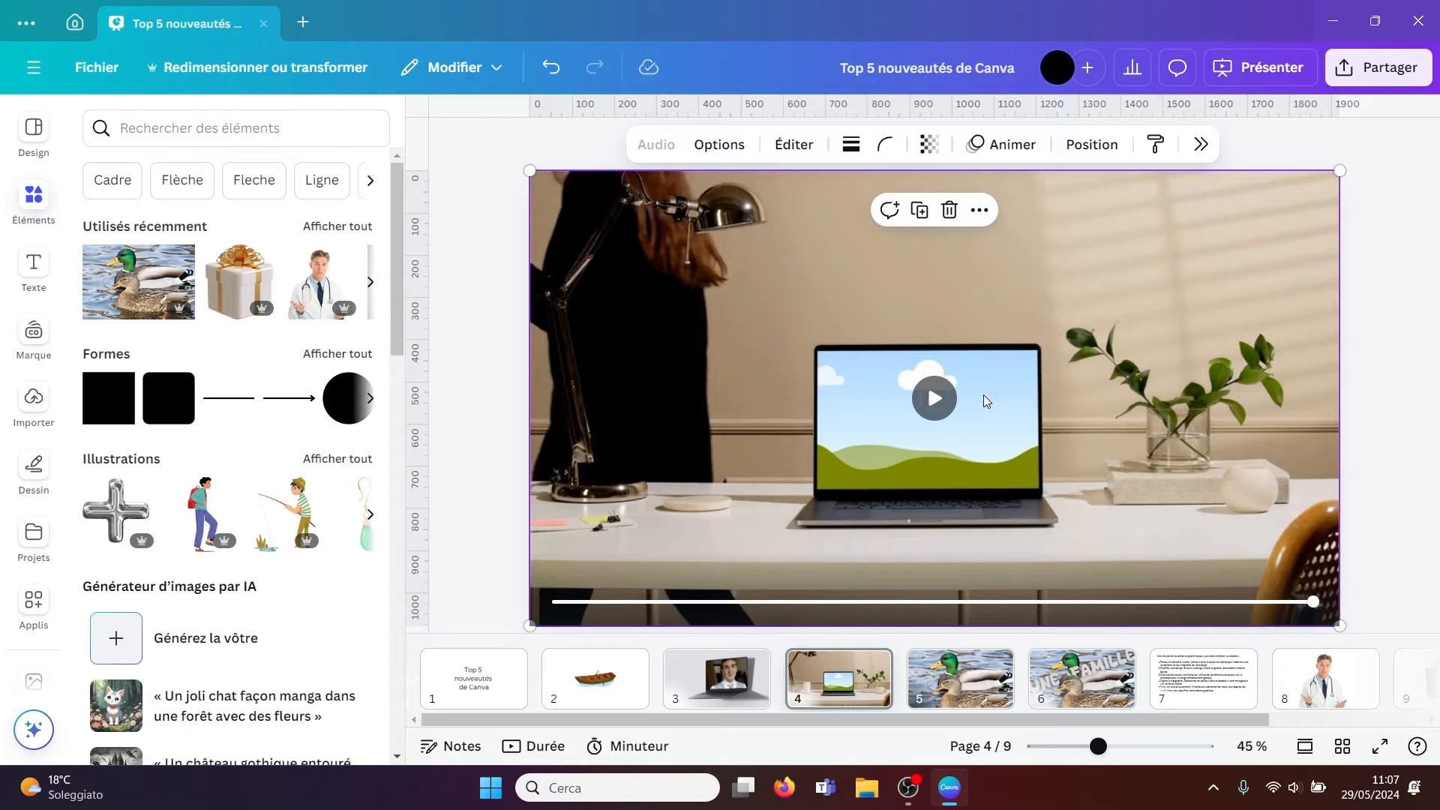
pyautogui.click(954, 398)
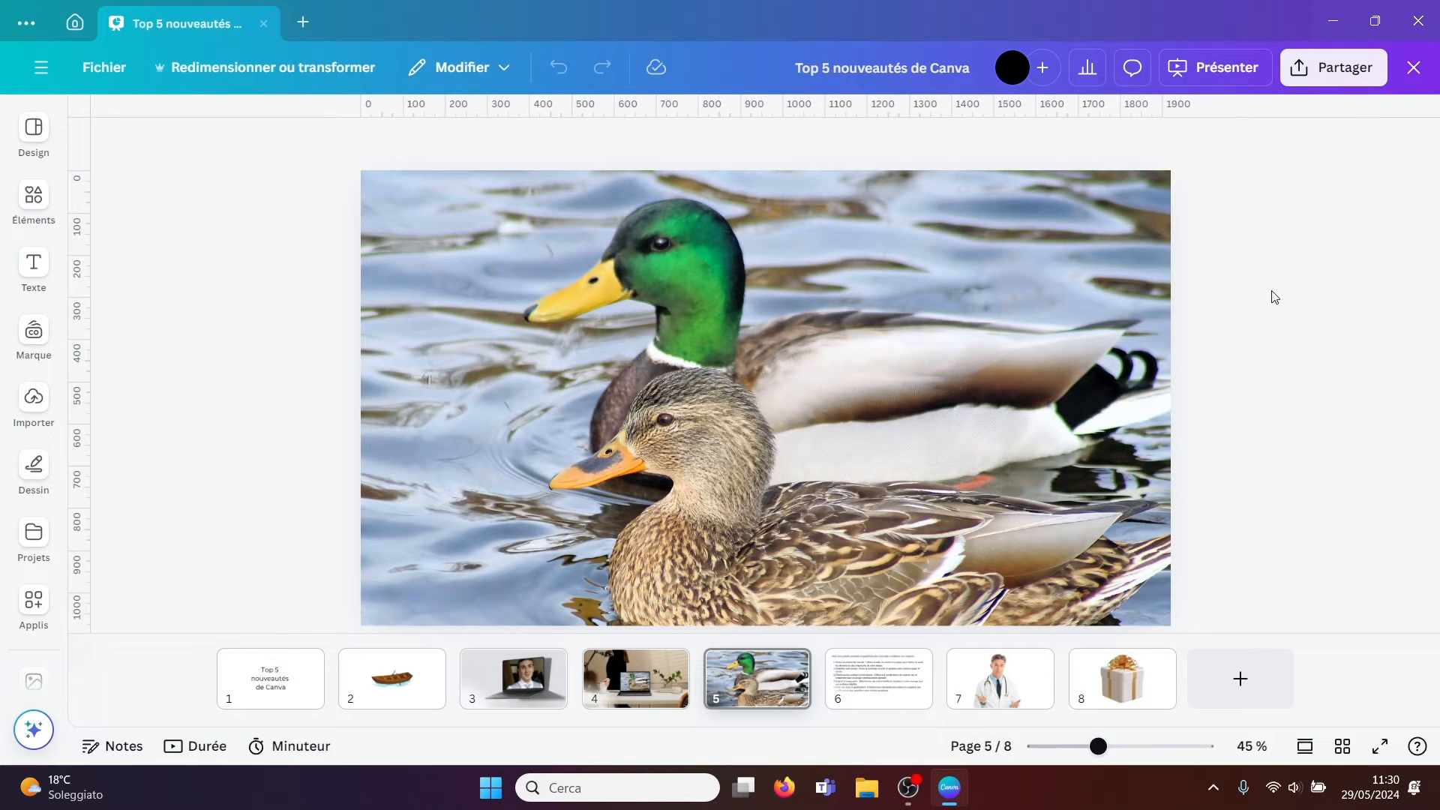
# Capture the brown duck in the foreground of the page 5 background photo using Capture magique with Clic selection
pyautogui.click(793, 313)
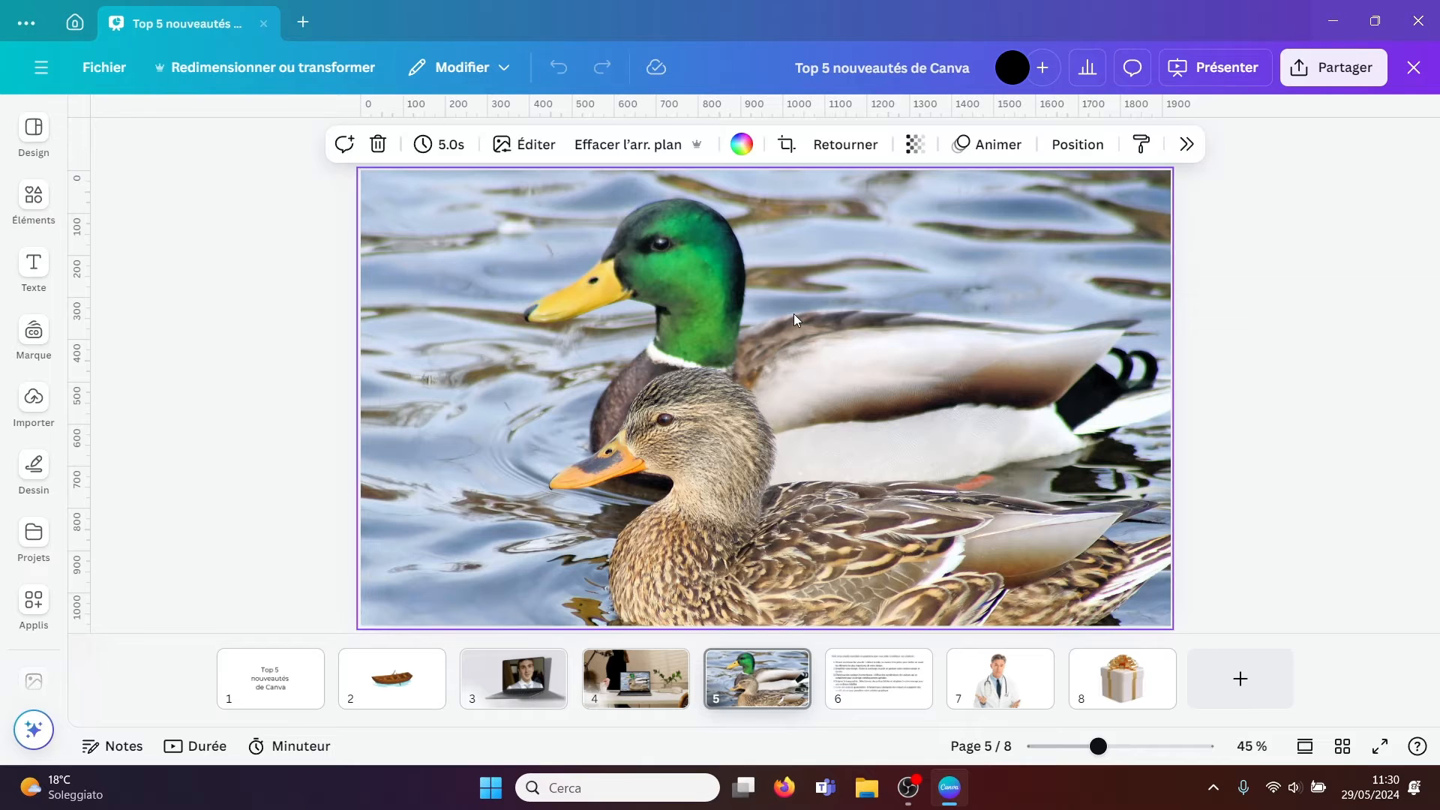
pyautogui.click(537, 153)
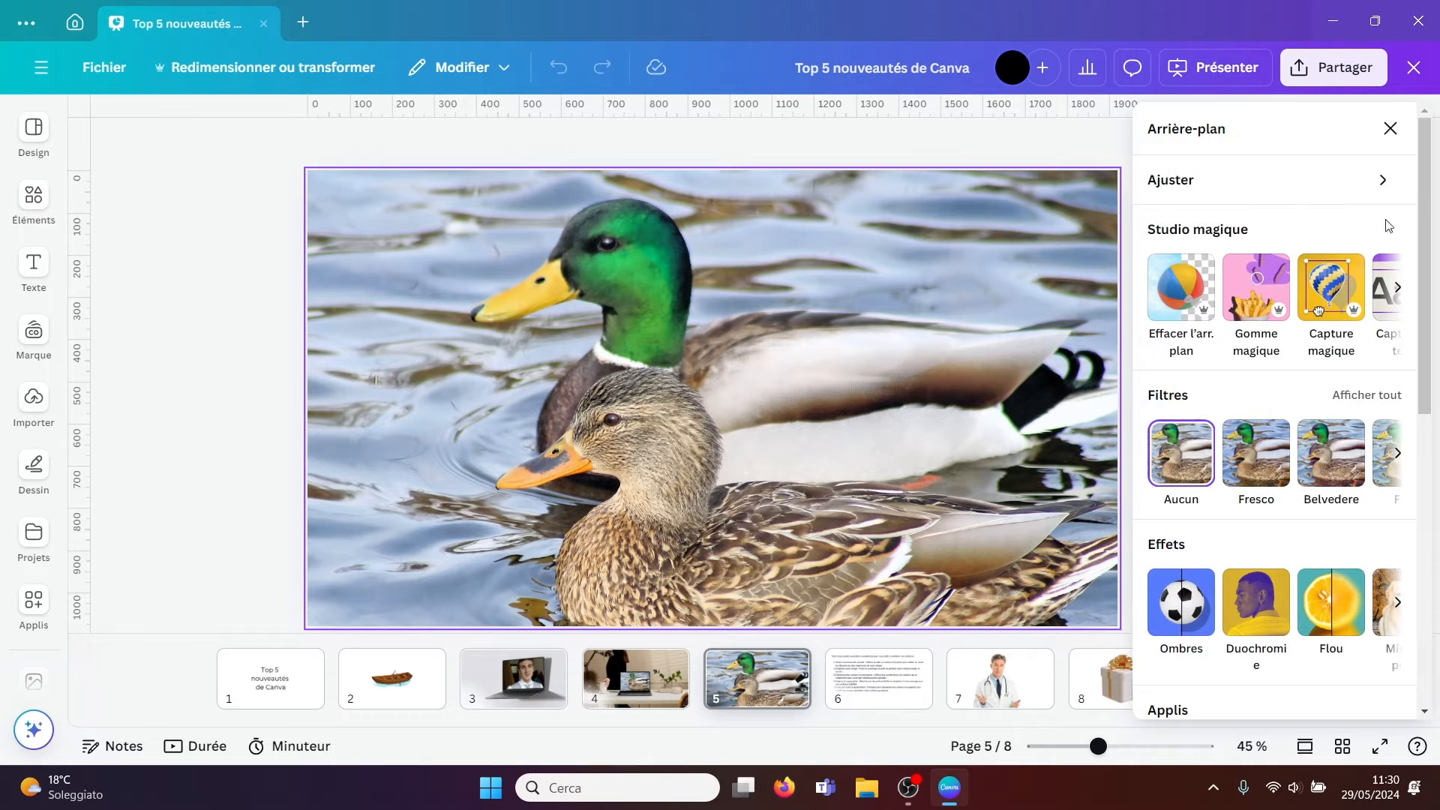
pyautogui.scroll(-8, 1426, 222)
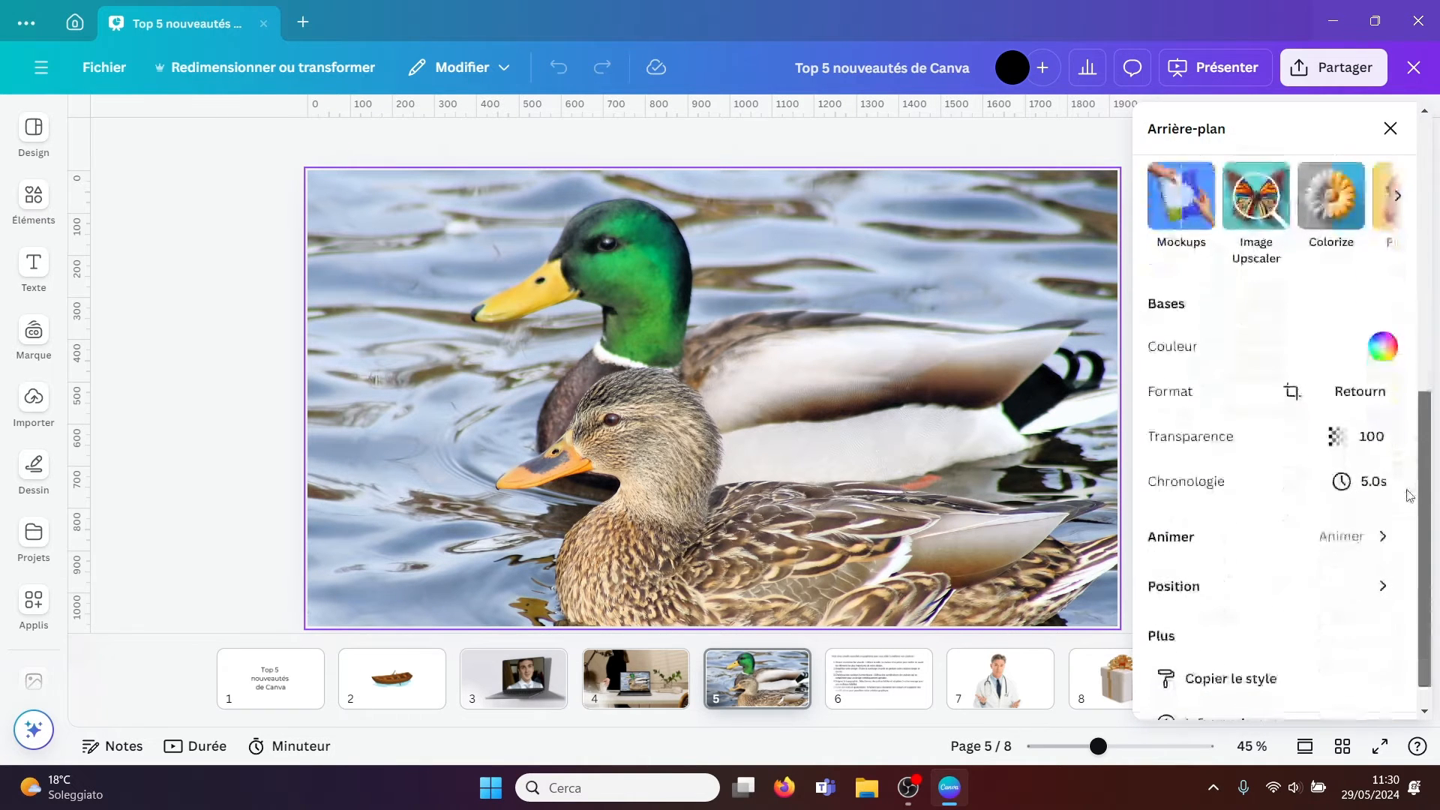
pyautogui.scroll(6, 1324, 634)
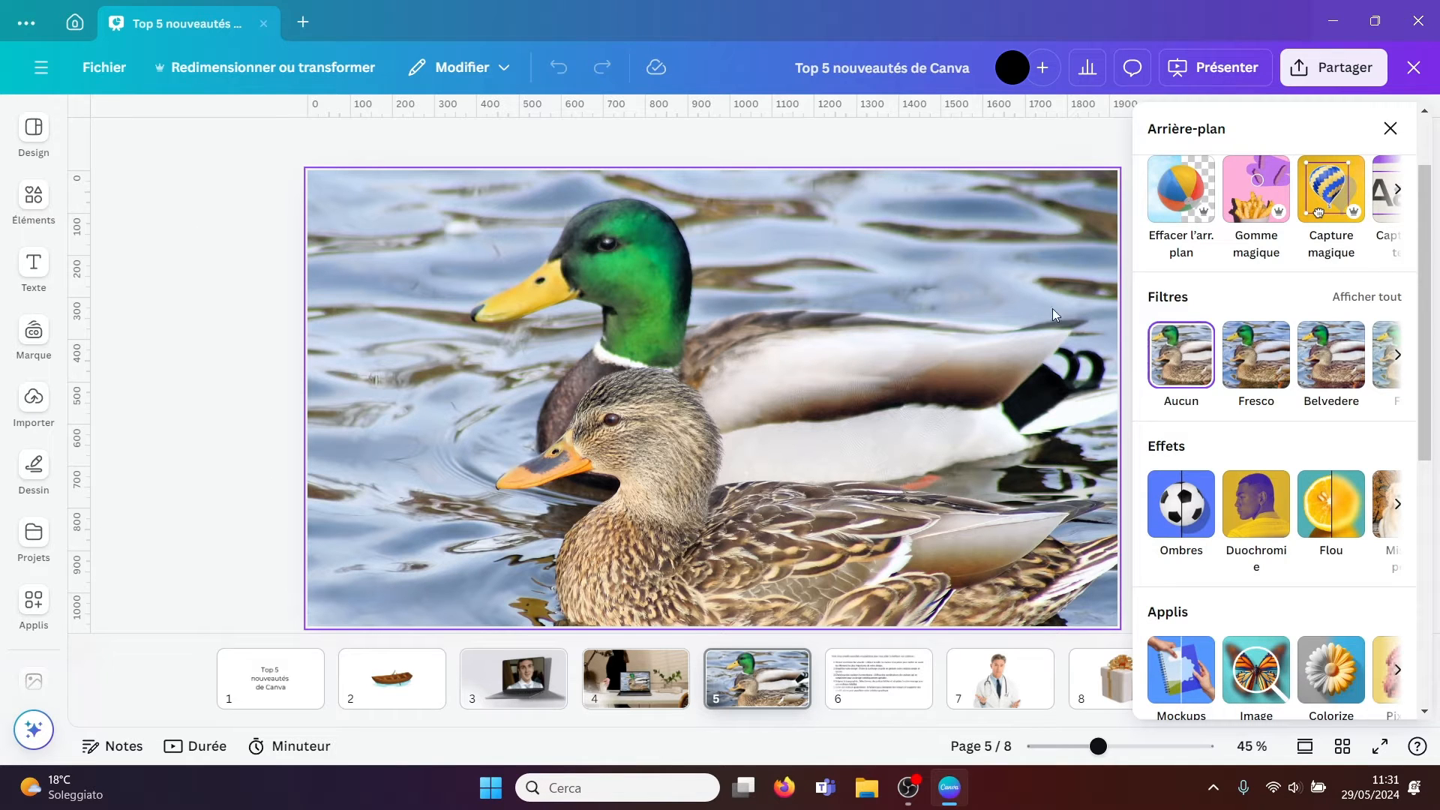
pyautogui.moveTo(1427, 264); pyautogui.dragTo(1427, 212)
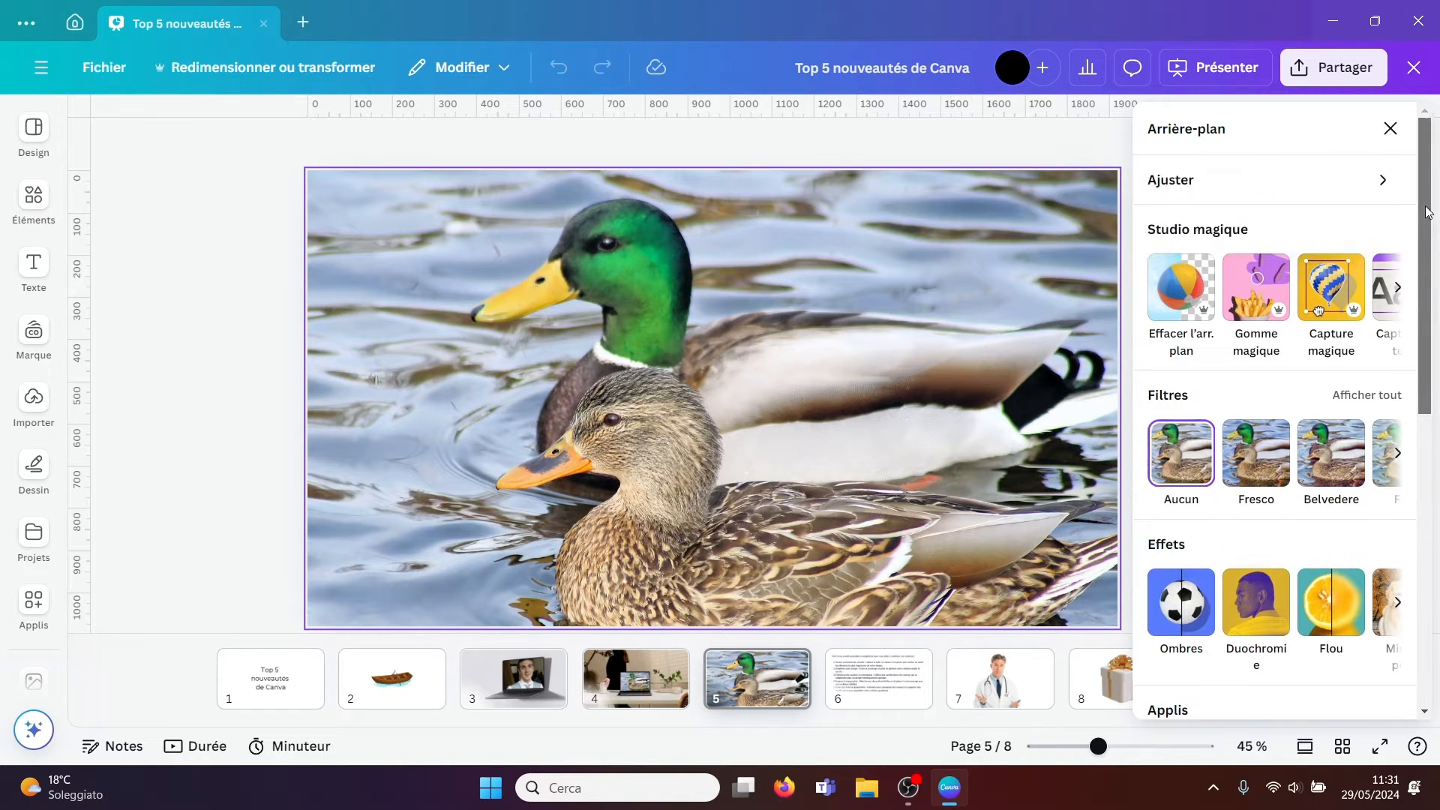
pyautogui.click(1321, 291)
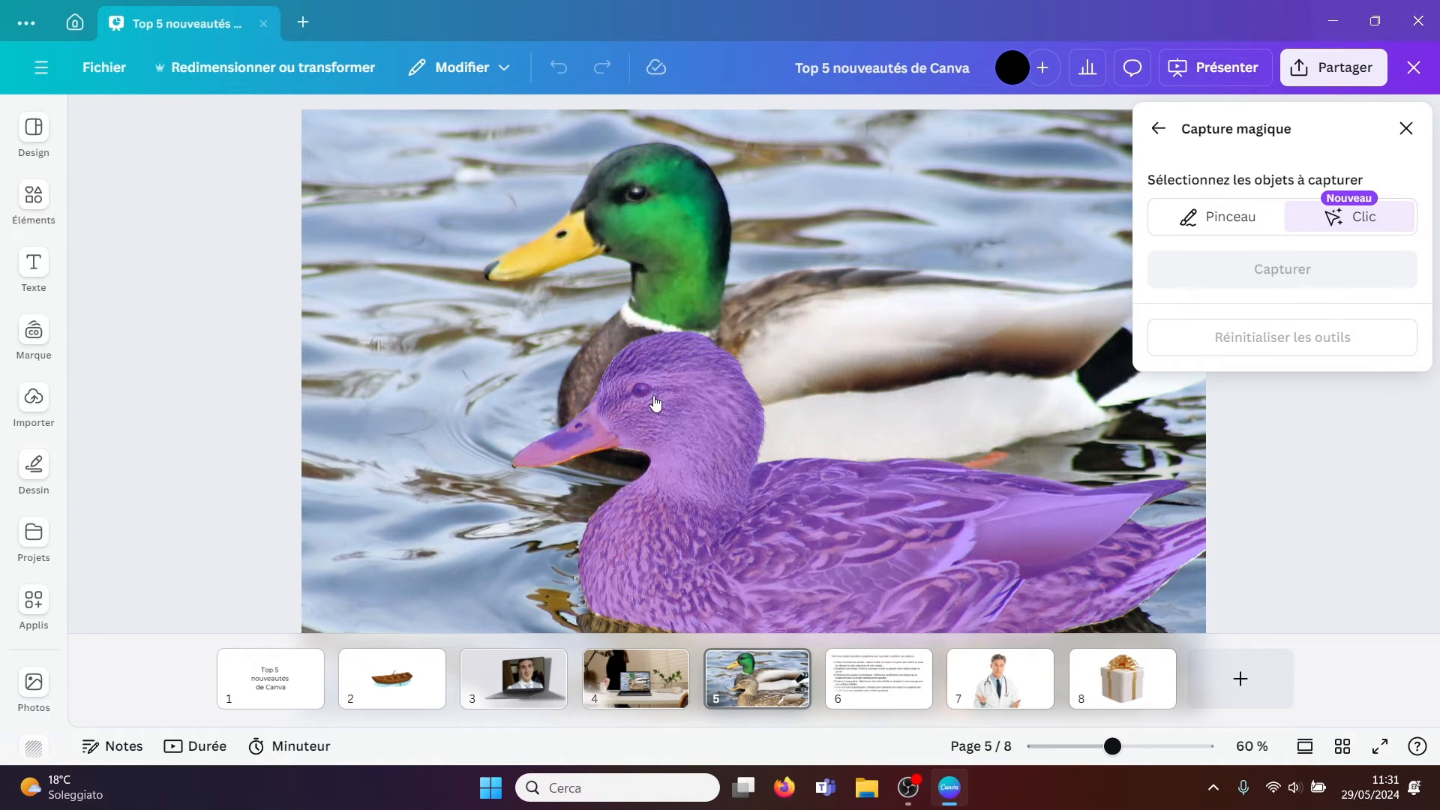
pyautogui.click(655, 402)
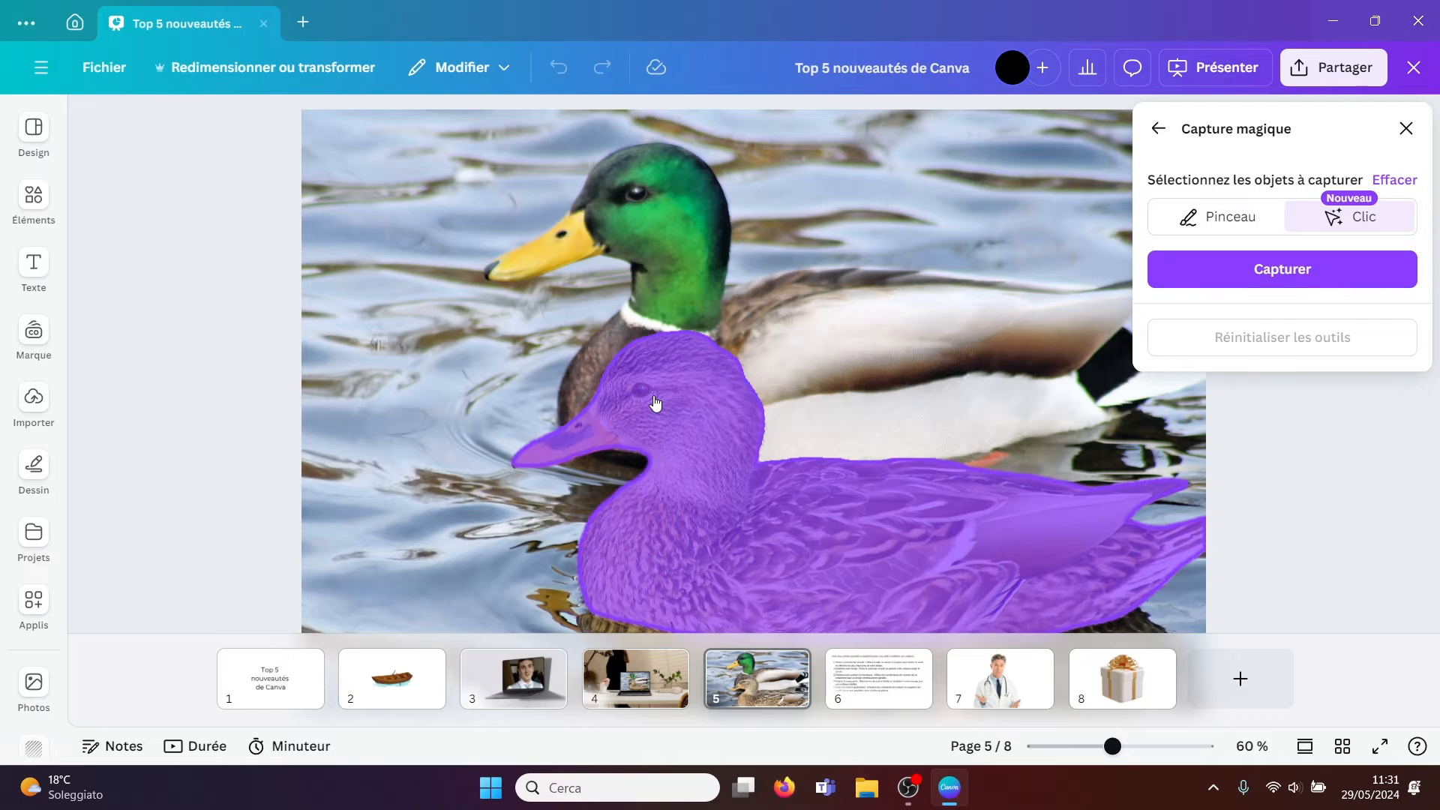
pyautogui.click(1254, 268)
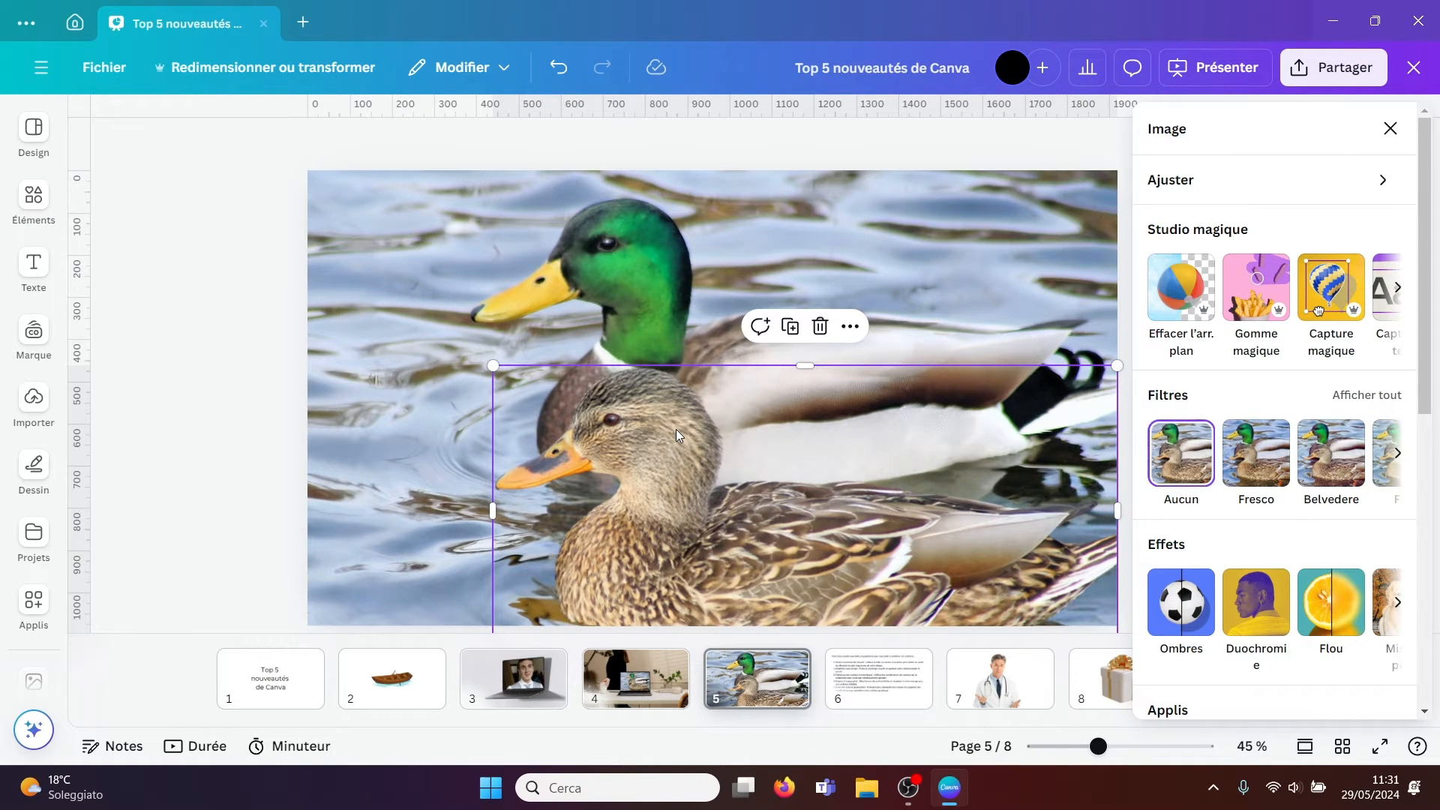
pyautogui.click(1389, 128)
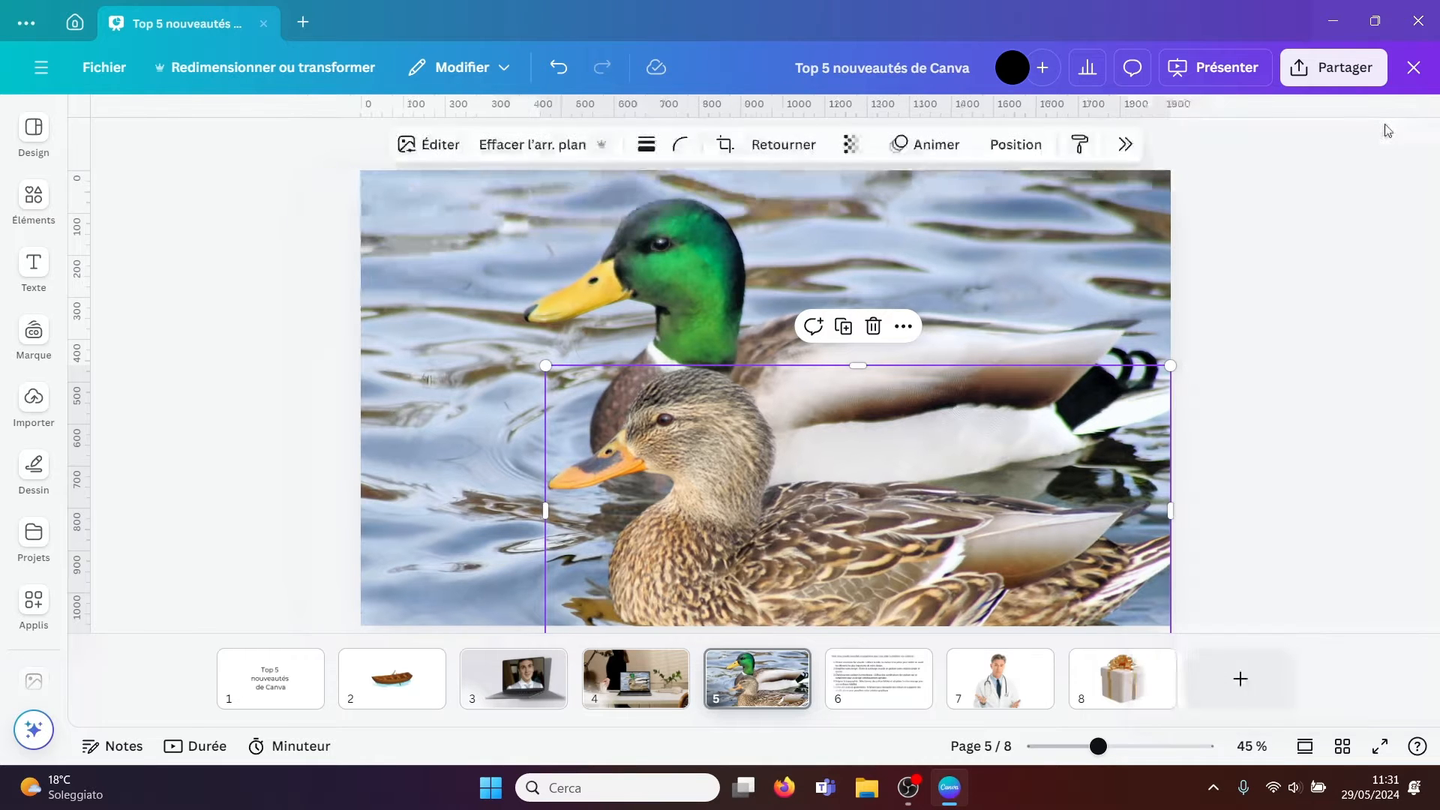
# Inspect the page's layers by selecting the background photo and the captured brown duck in turn
pyautogui.click(1015, 144)
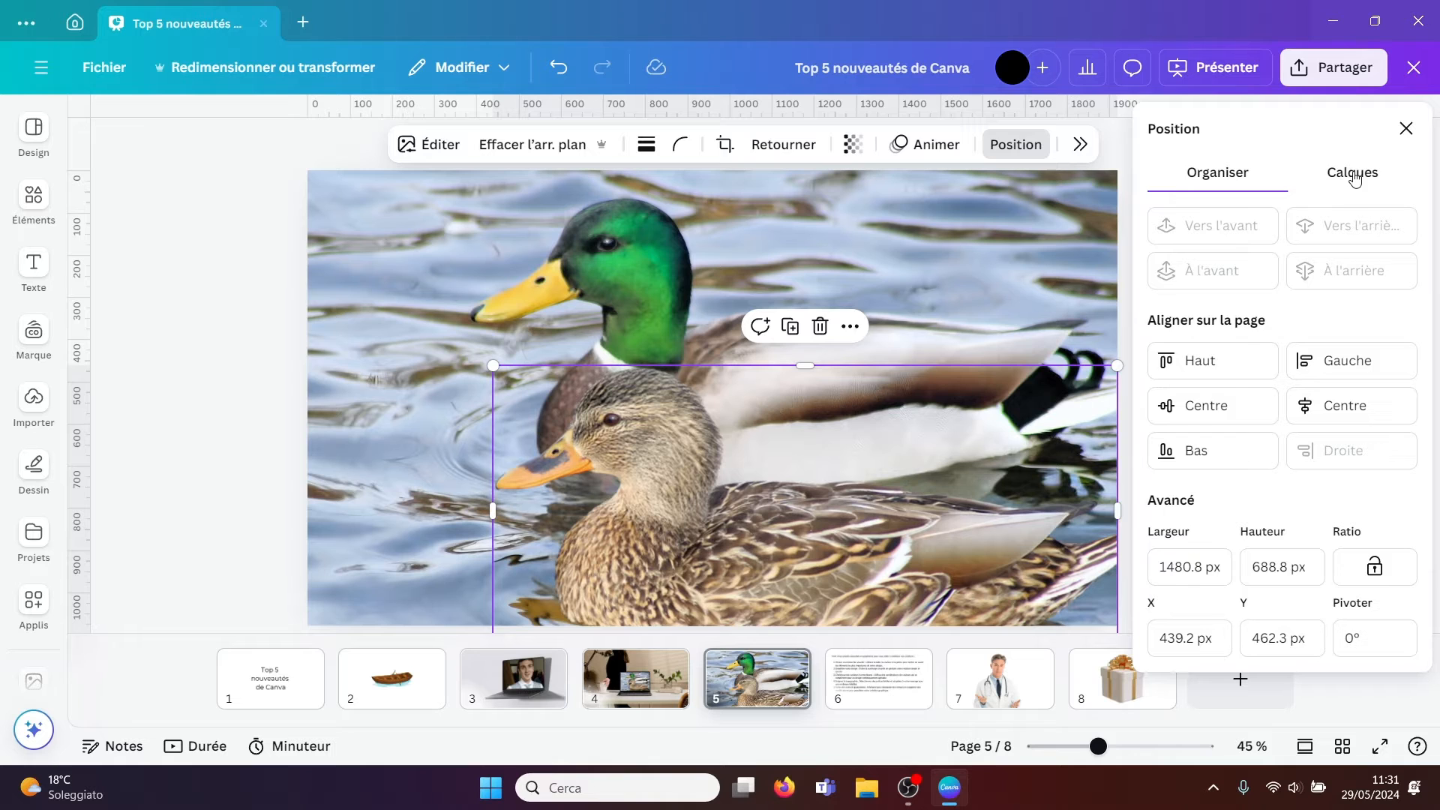
pyautogui.click(1346, 173)
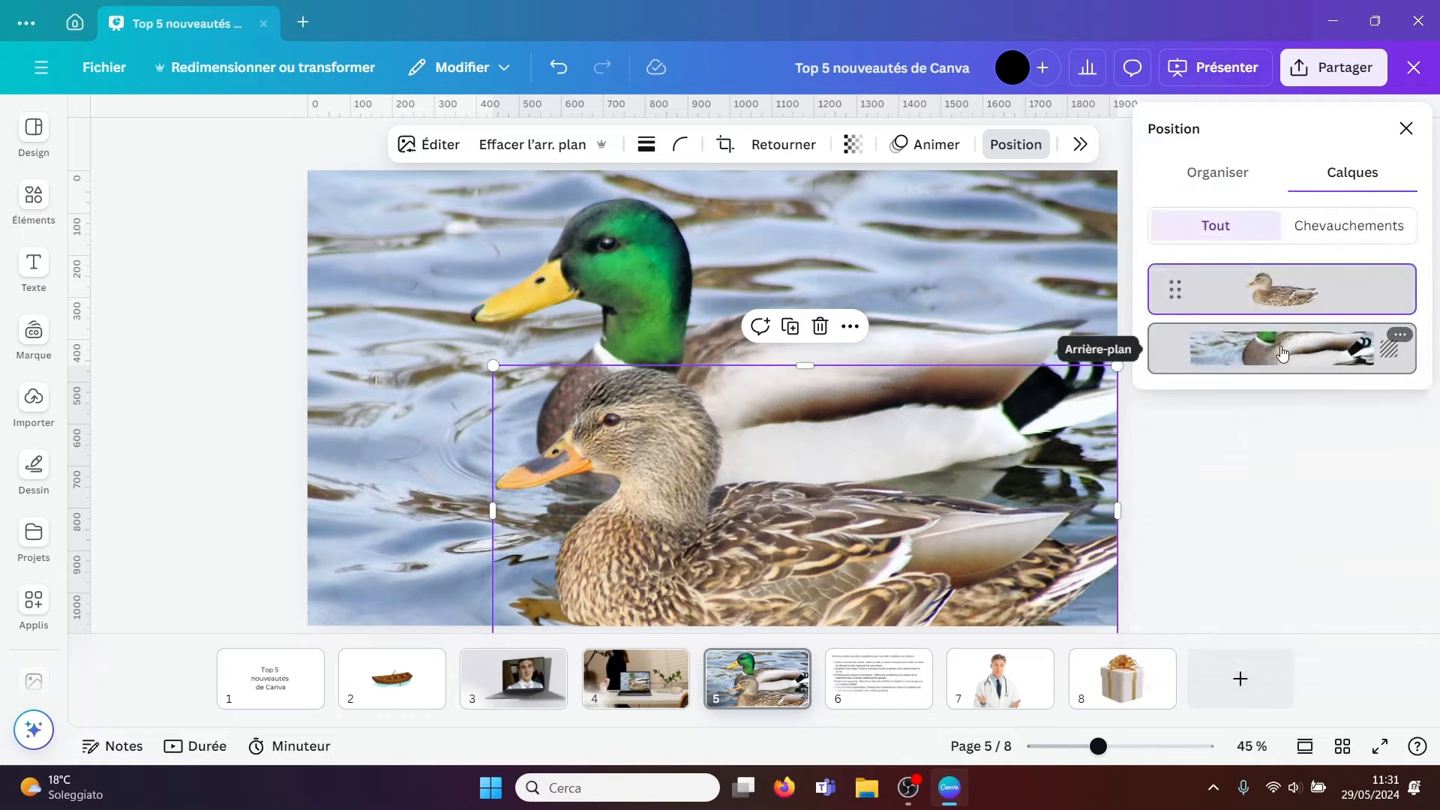
pyautogui.click(1282, 351)
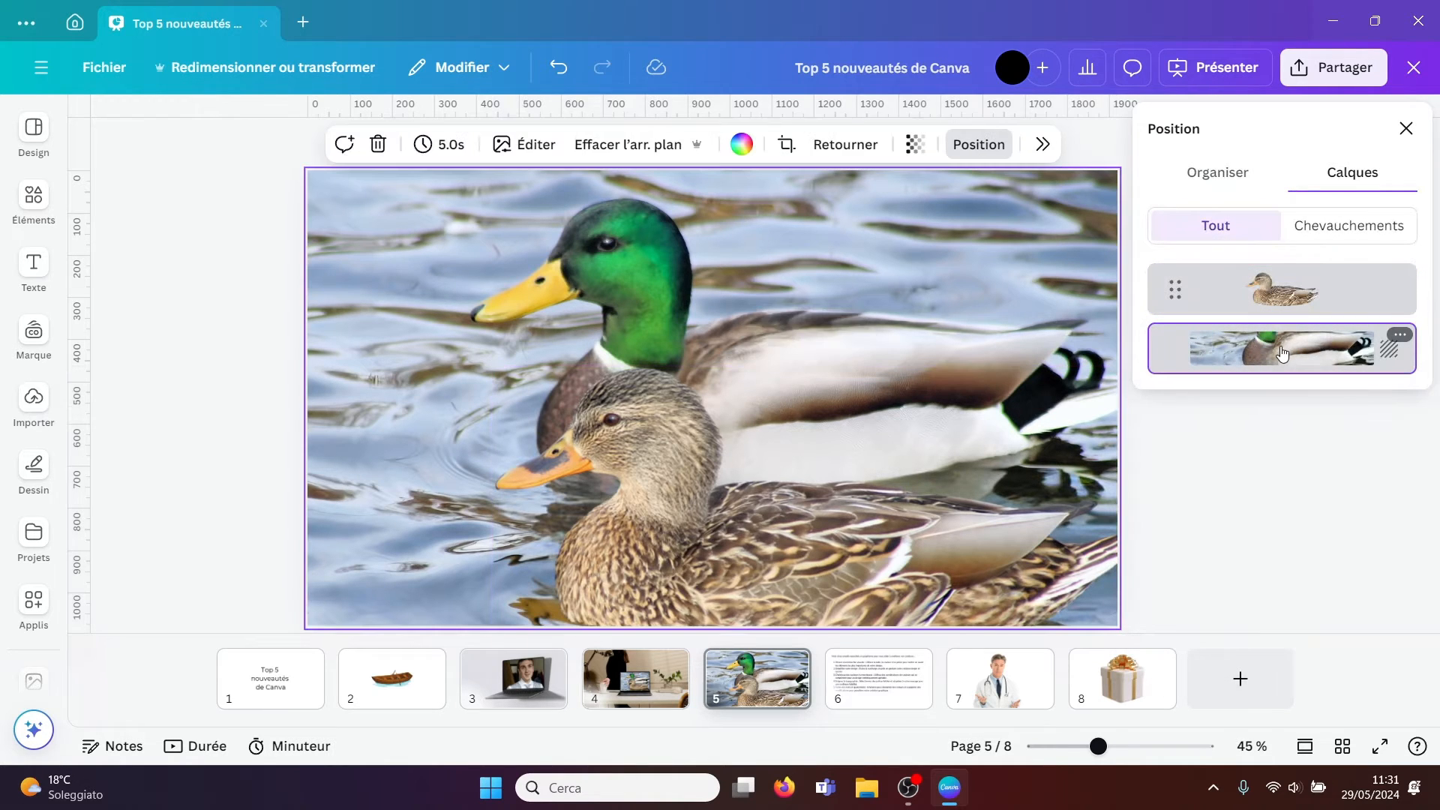
pyautogui.click(1295, 286)
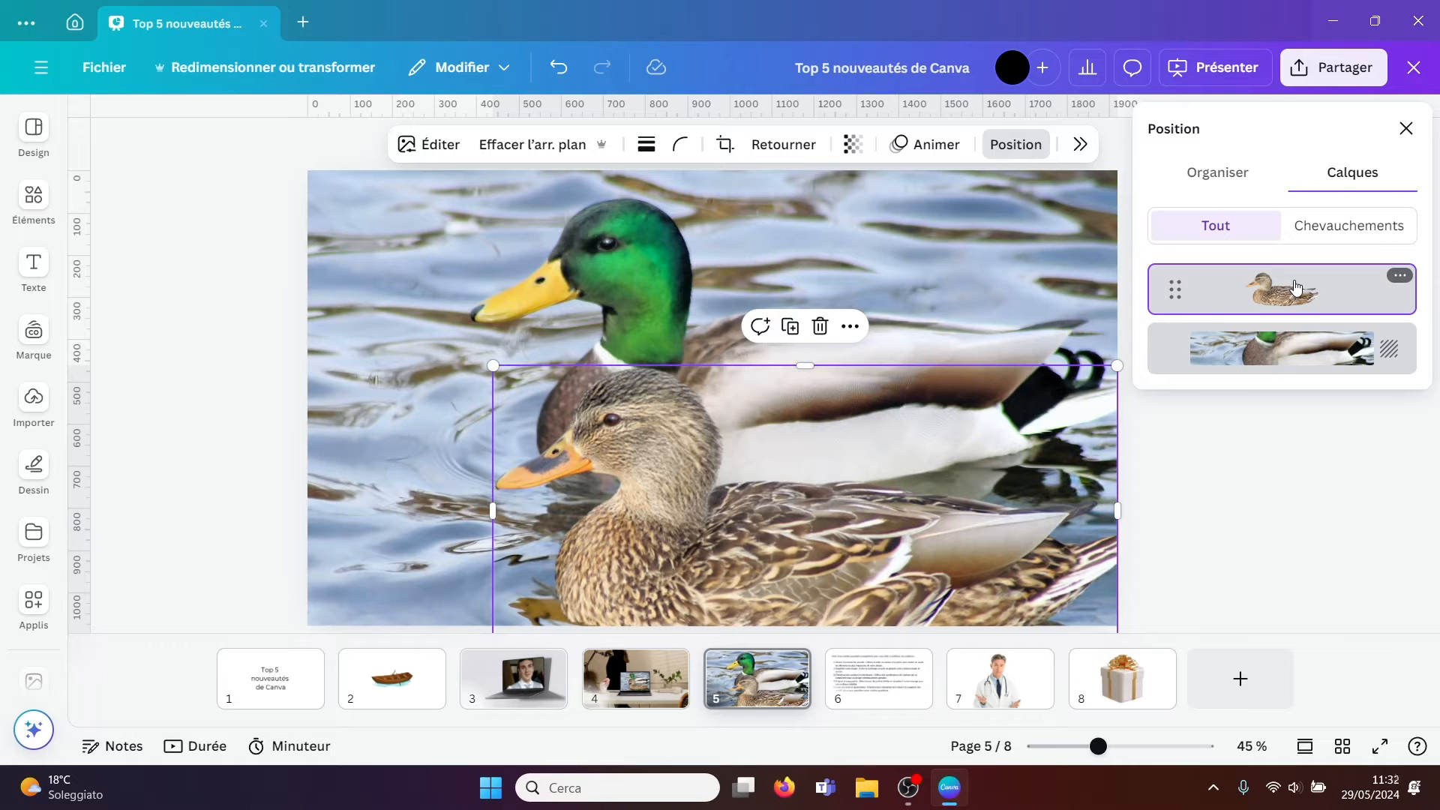
# Delete the captured brown duck from the page and undo the deletion
pyautogui.press('Delete')
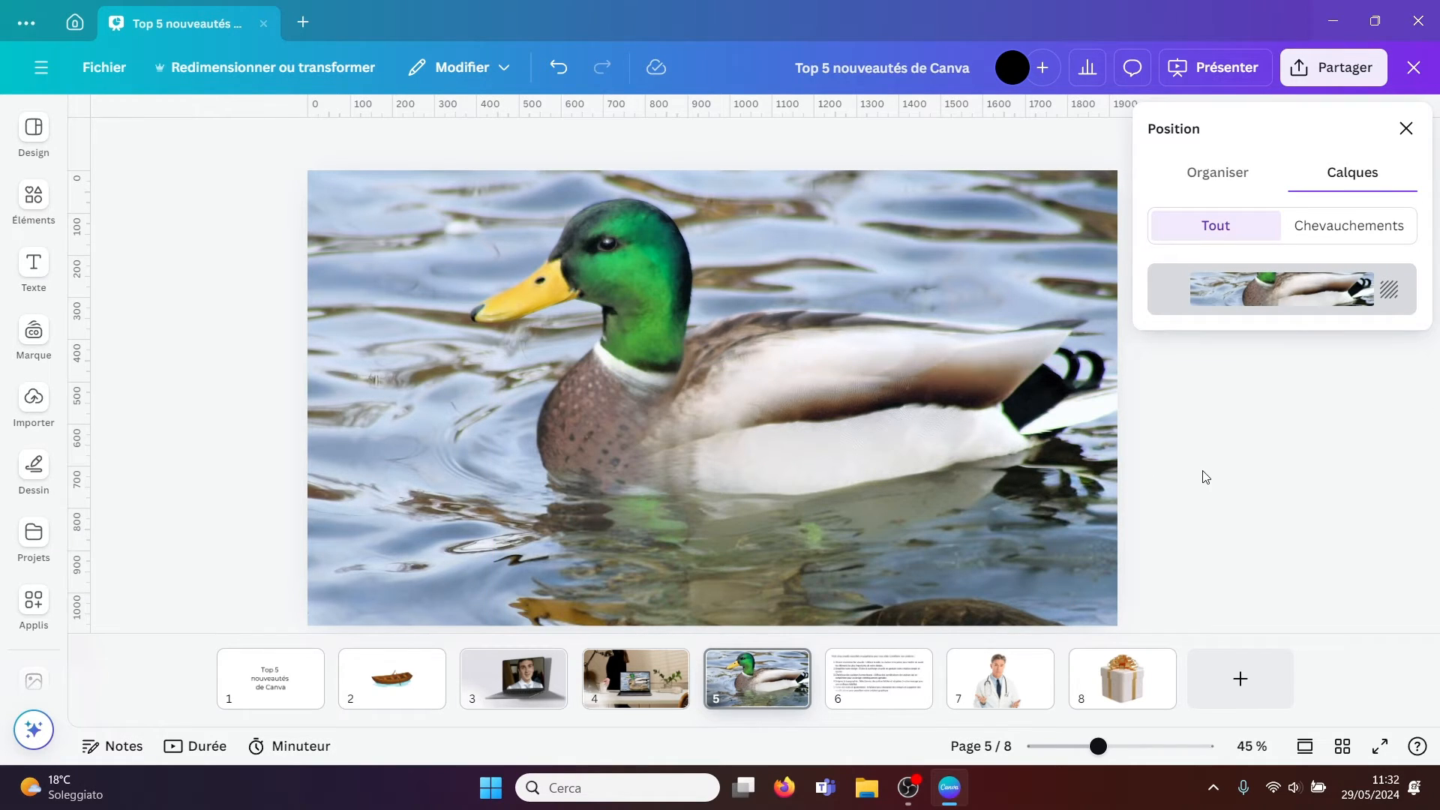
pyautogui.click(1406, 128)
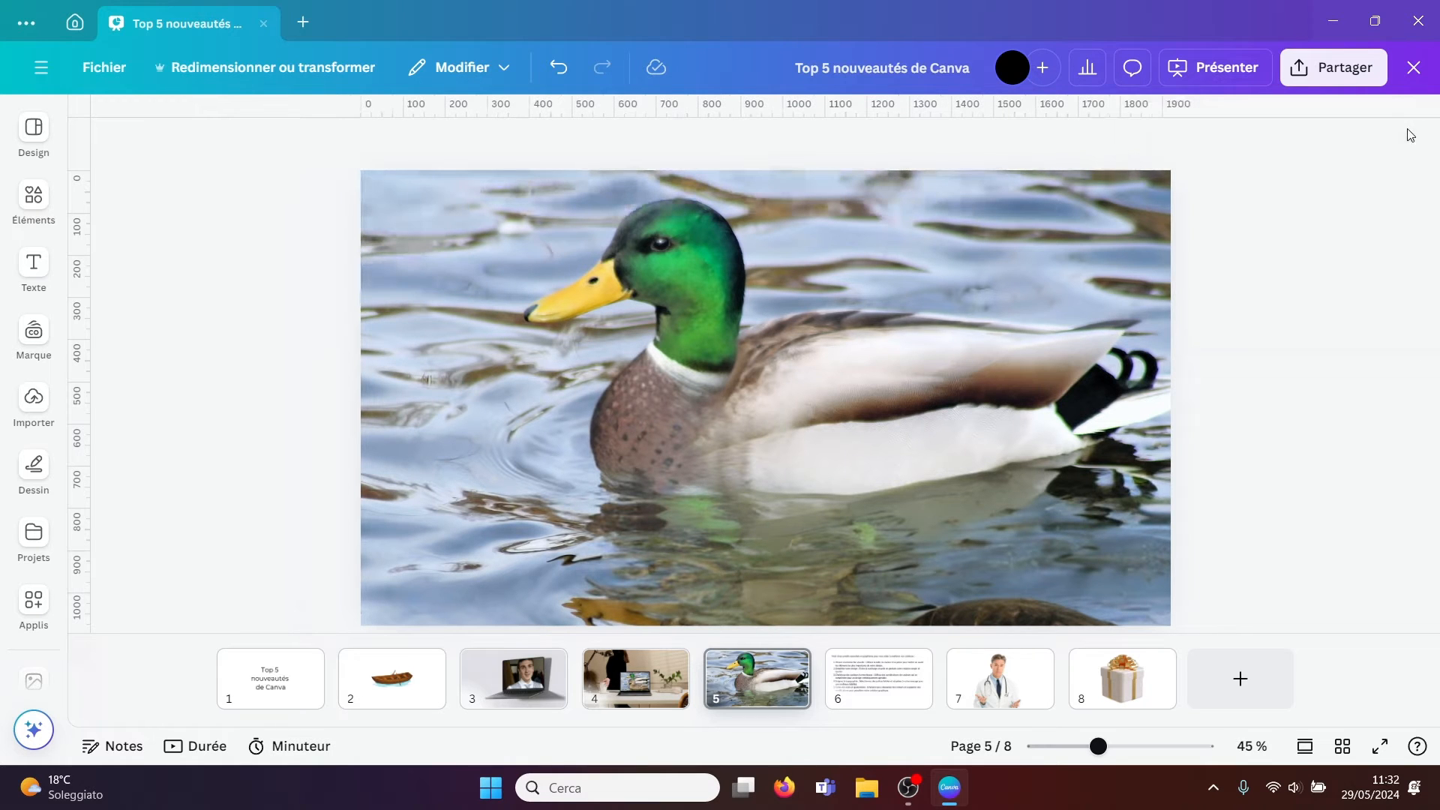
pyautogui.hotkey('ctrl', 'z')
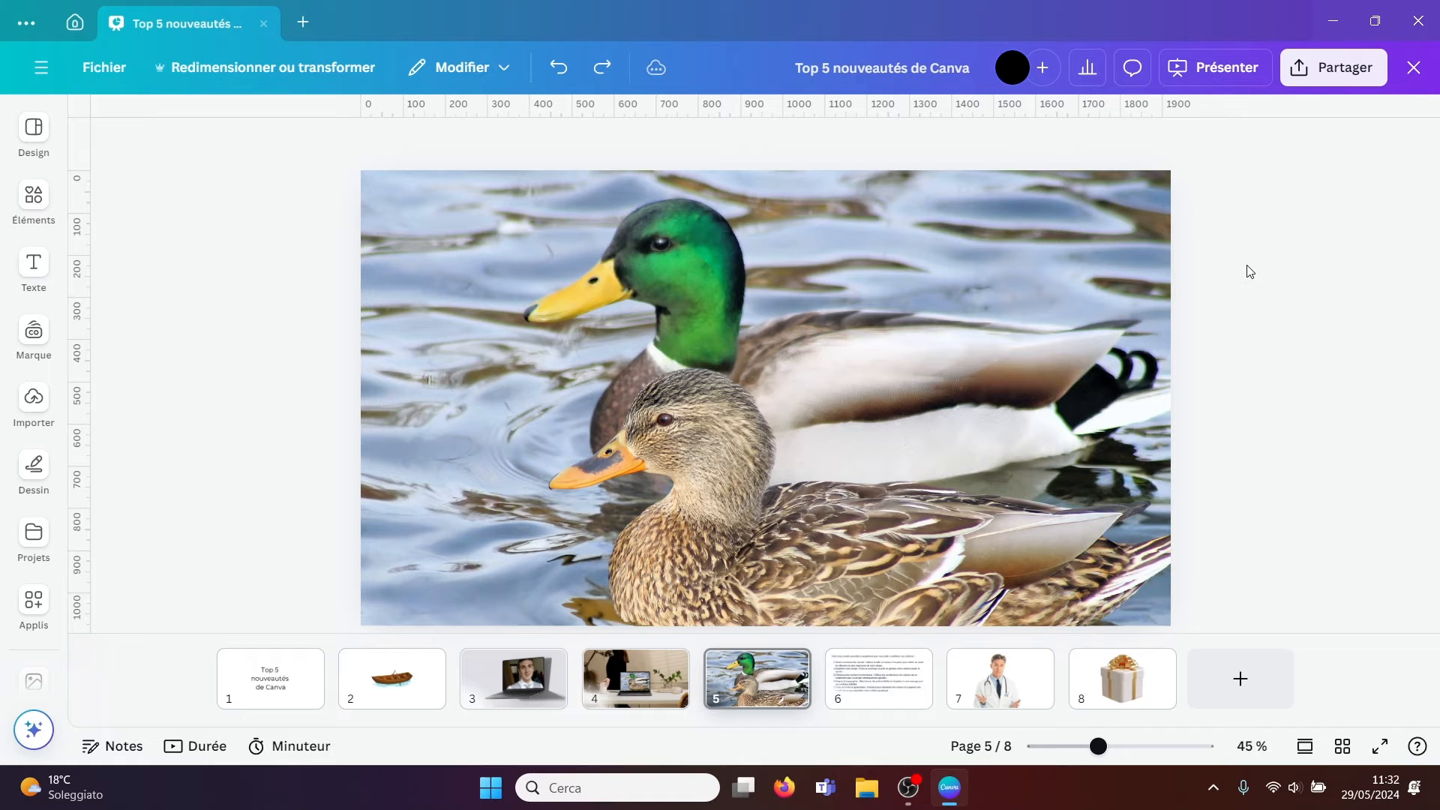
# Add a text box reading "La Famille" over the duck photo on page 5
pyautogui.press('t')
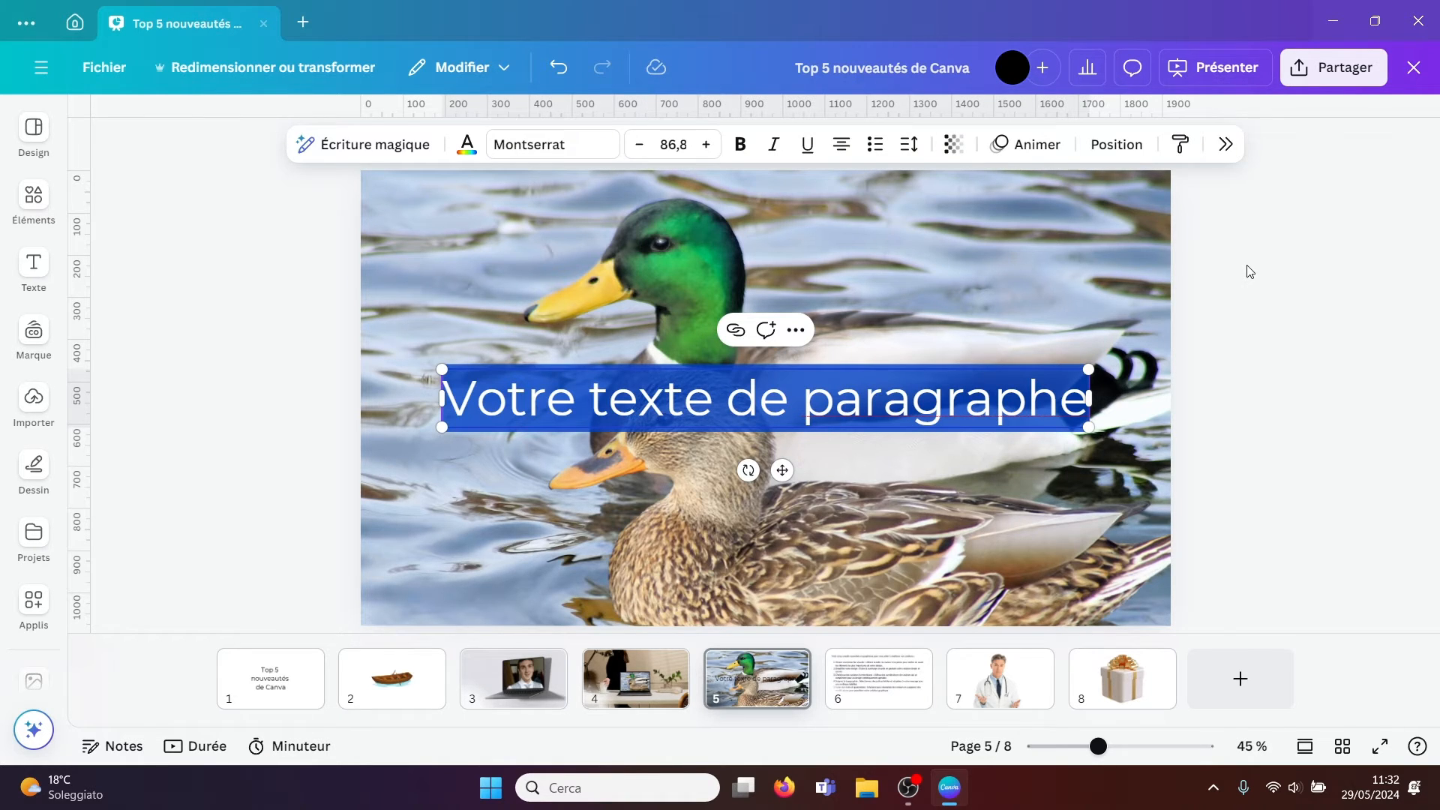
pyautogui.write('La Fam')
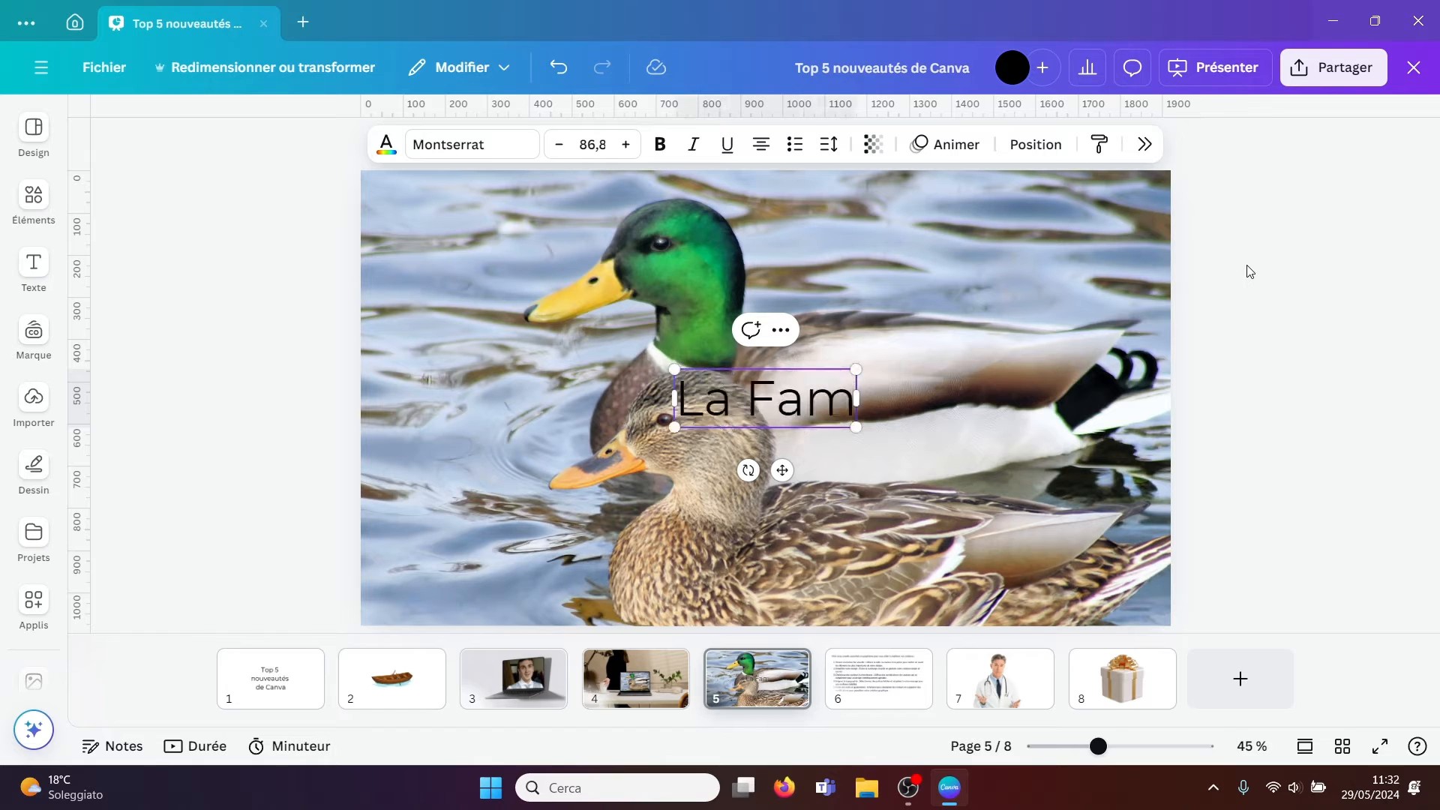
pyautogui.write('ille')
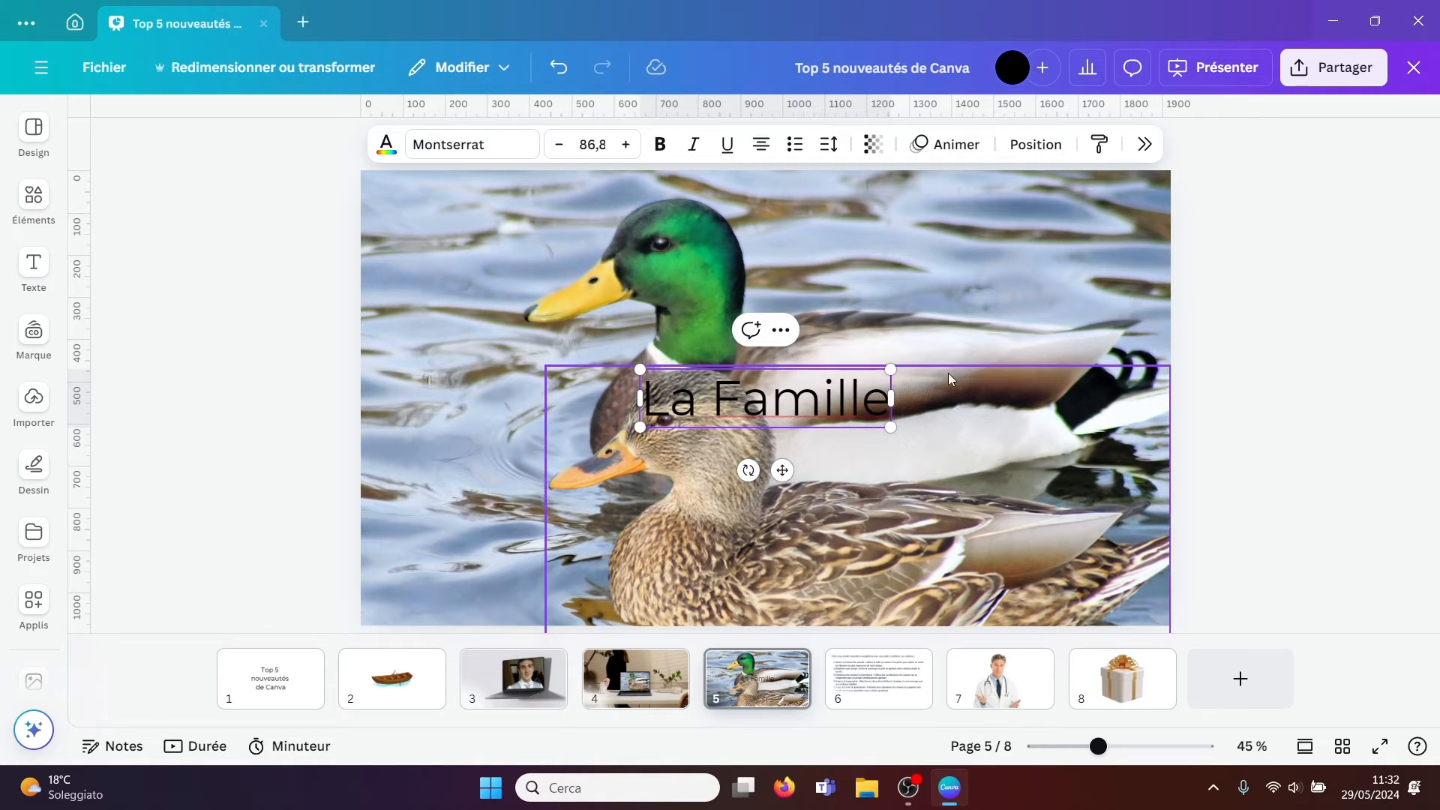
# Change the font of the whole "La Famille" text to the recently used Milk Mango
pyautogui.moveTo(891, 399); pyautogui.dragTo(639, 401)
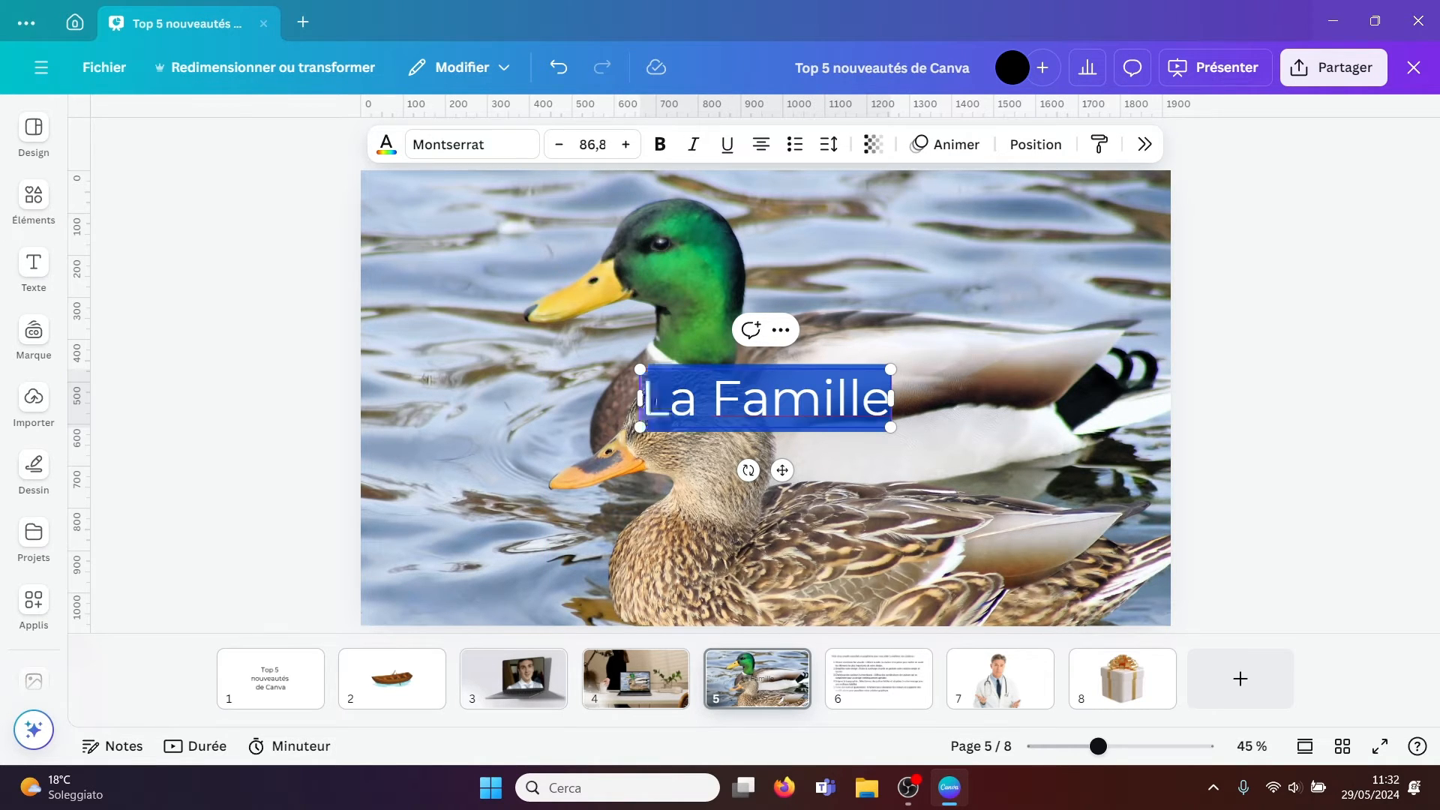
pyautogui.click(582, 152)
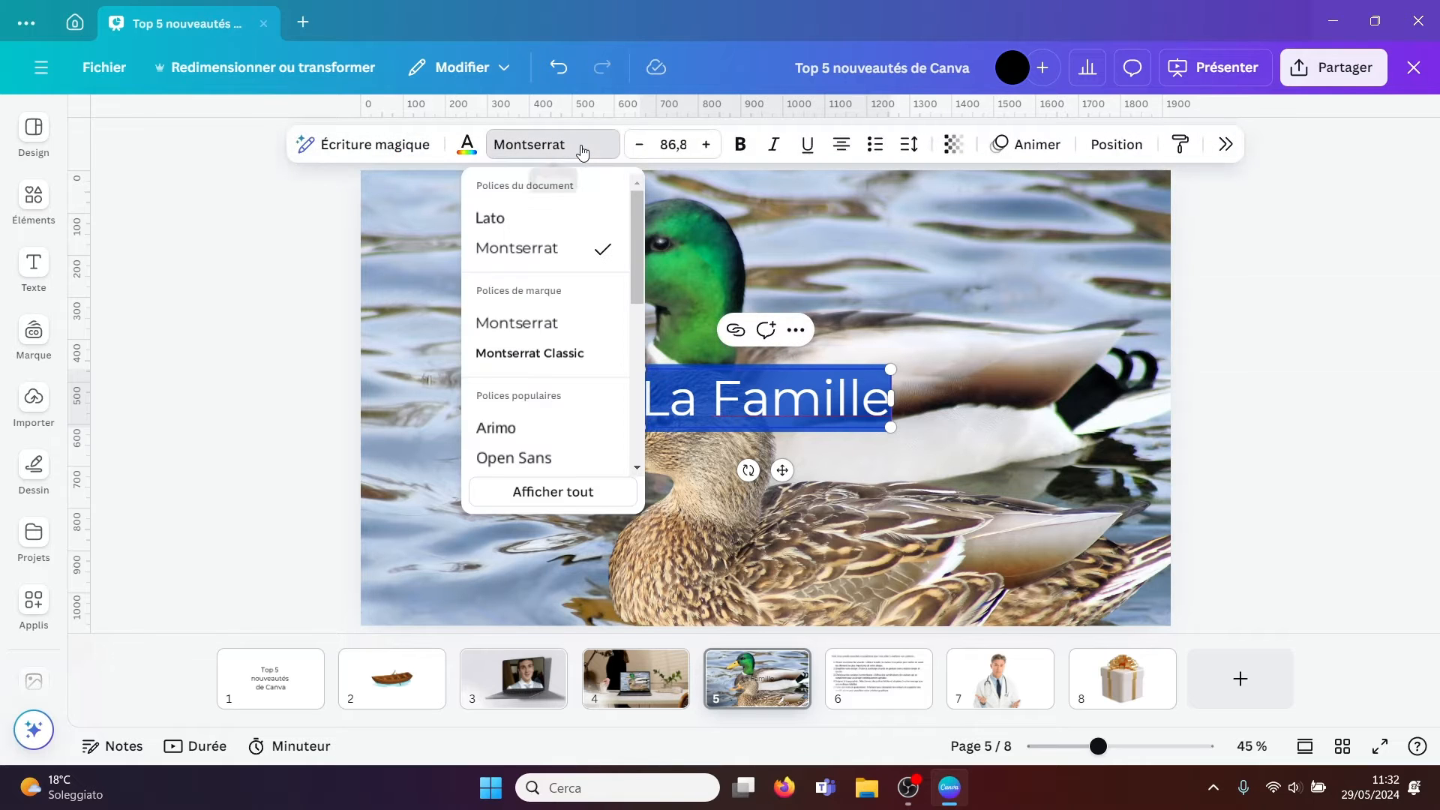
pyautogui.click(556, 489)
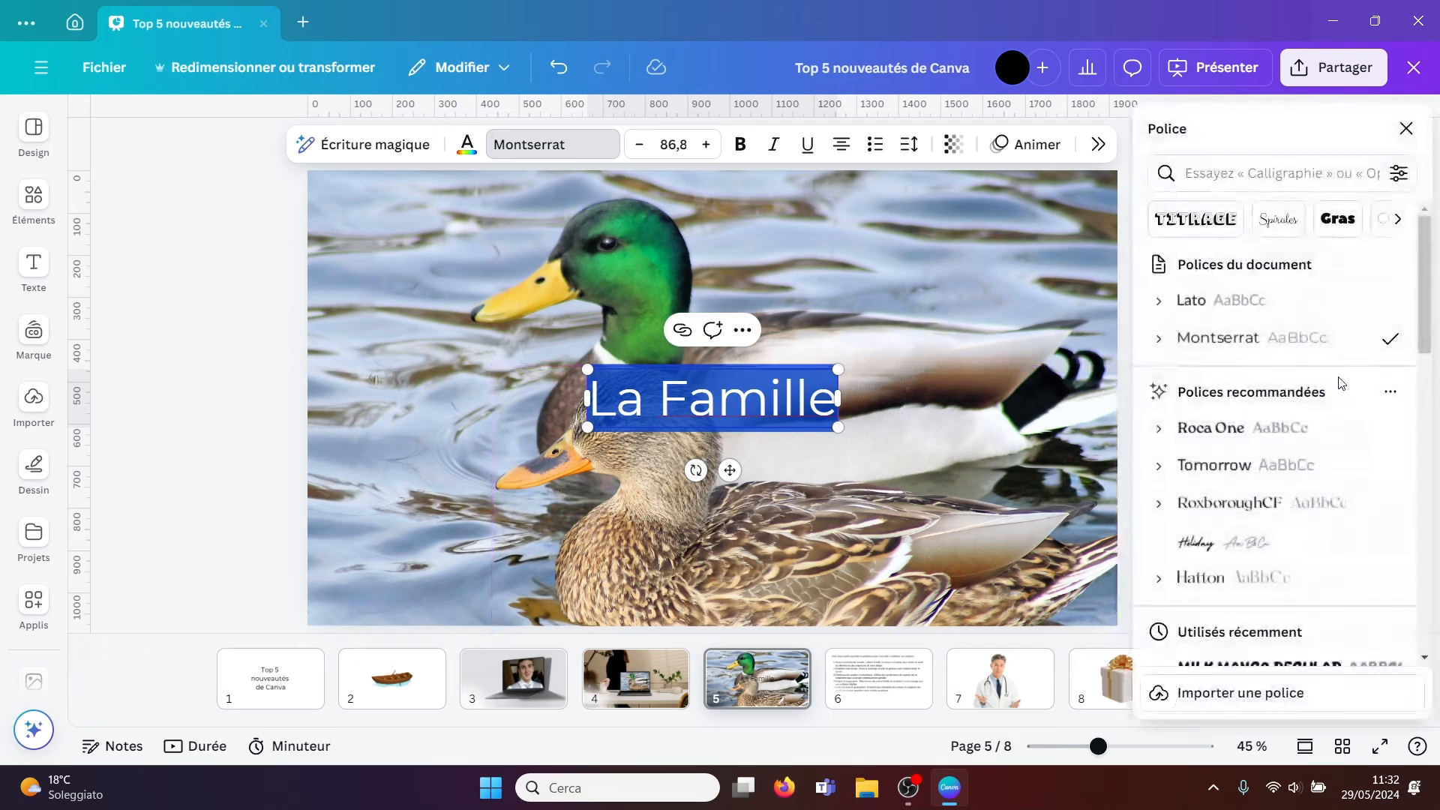
pyautogui.click(1264, 662)
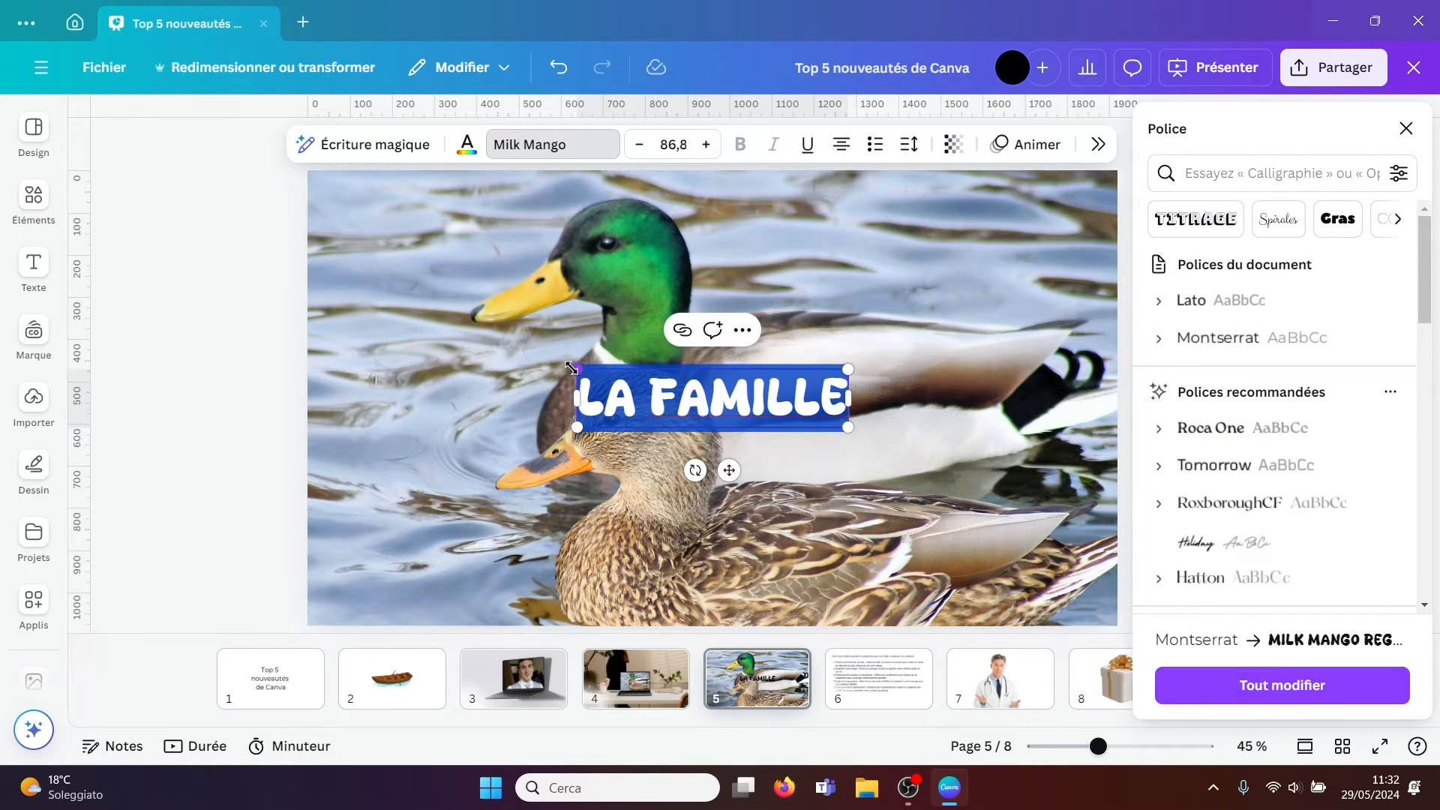
# Enlarge the "La Famille" text to font size 233 and colour it white
pyautogui.moveTo(570, 368); pyautogui.dragTo(277, 304)
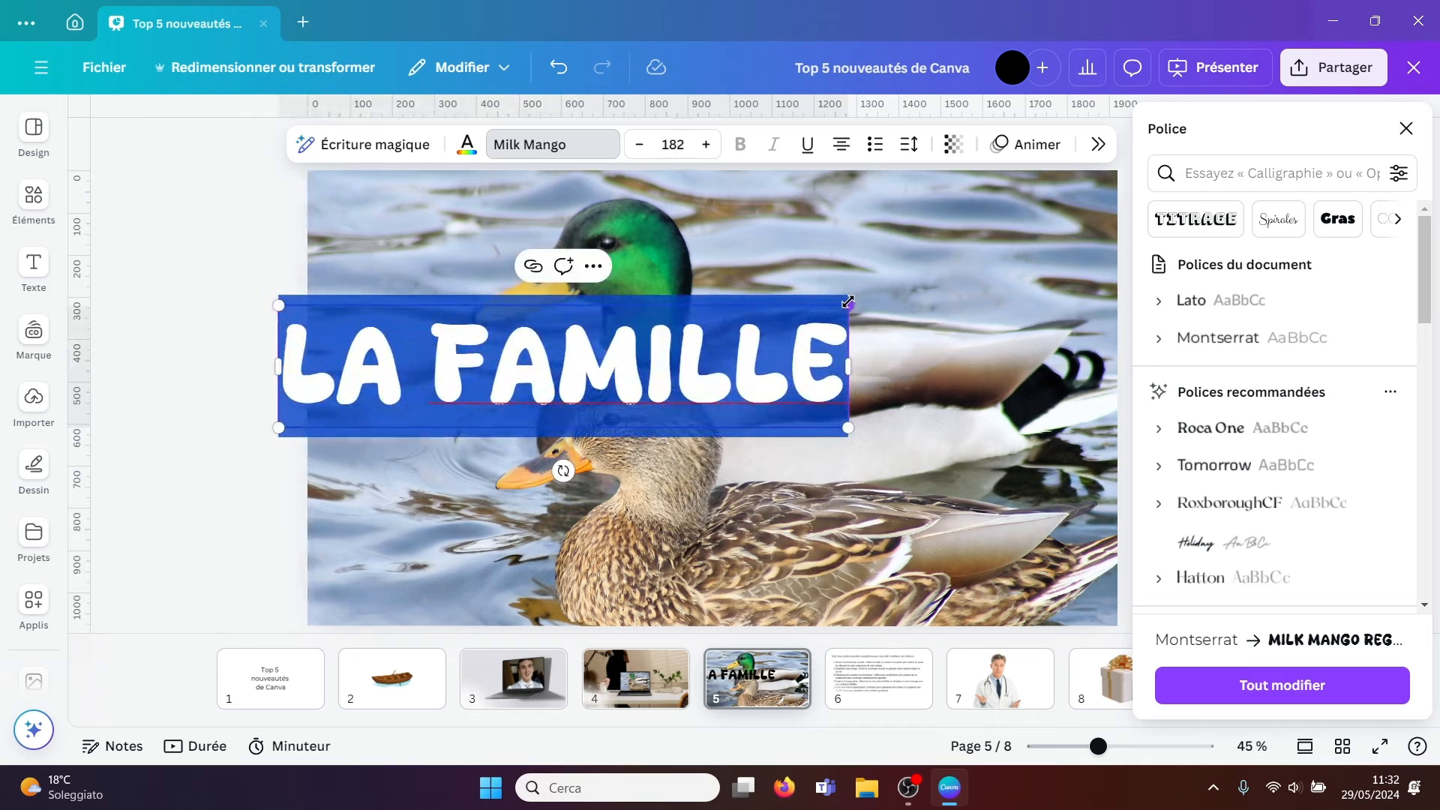
pyautogui.moveTo(901, 280); pyautogui.dragTo(997, 229)
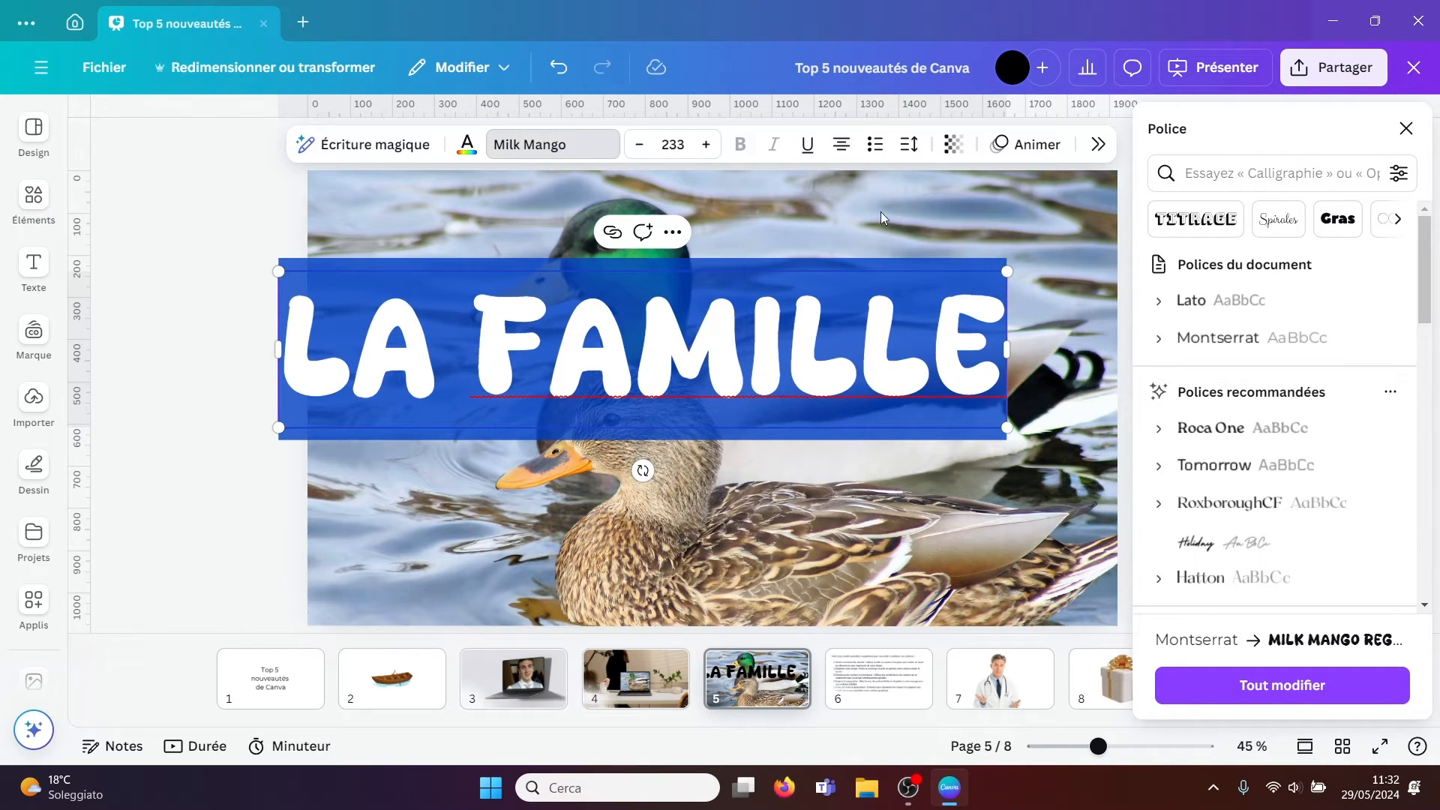
pyautogui.click(466, 146)
pyautogui.click(417, 222)
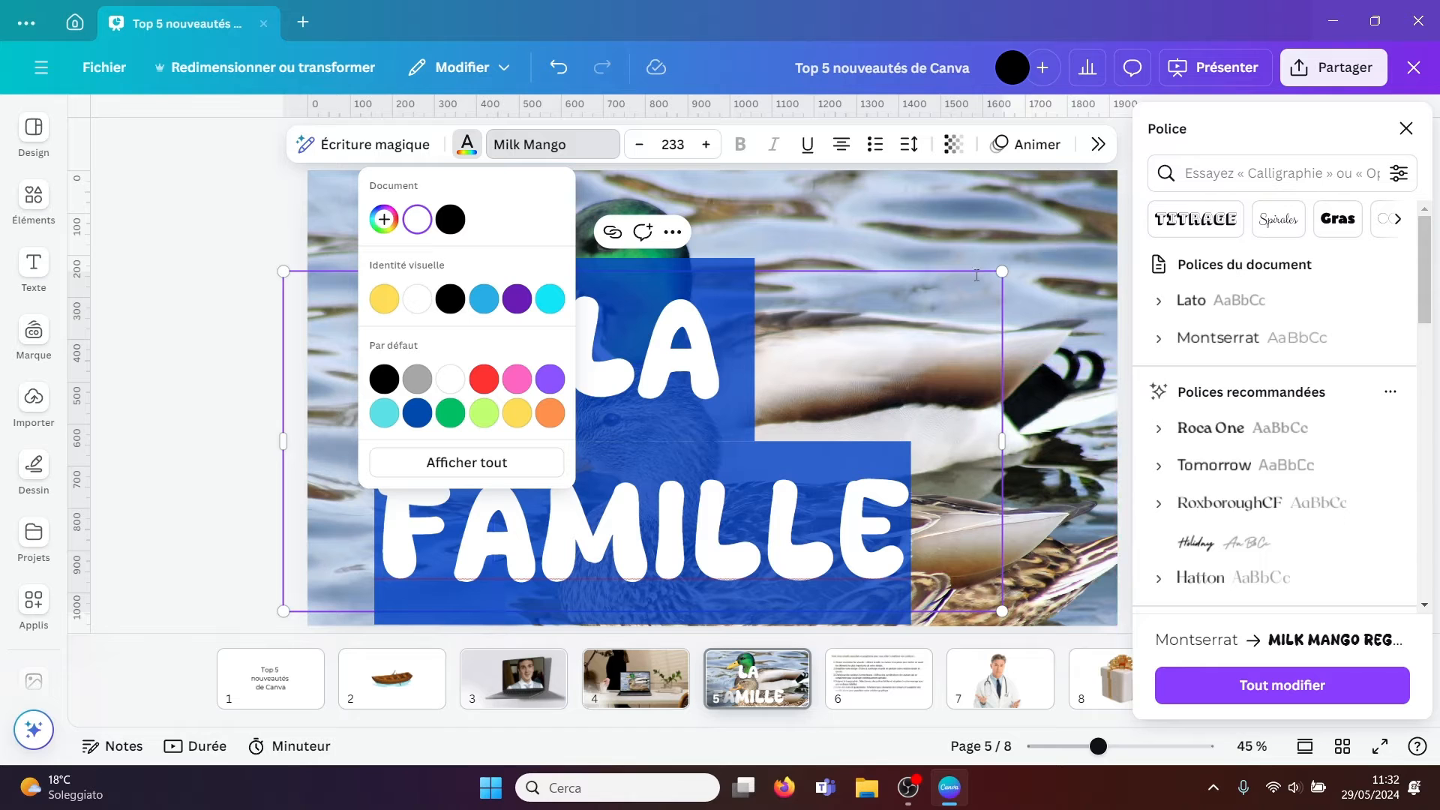
# Apply the Élévation effect to the "La Famille" text with an intensity of 100 and deselect it
pyautogui.click(1098, 144)
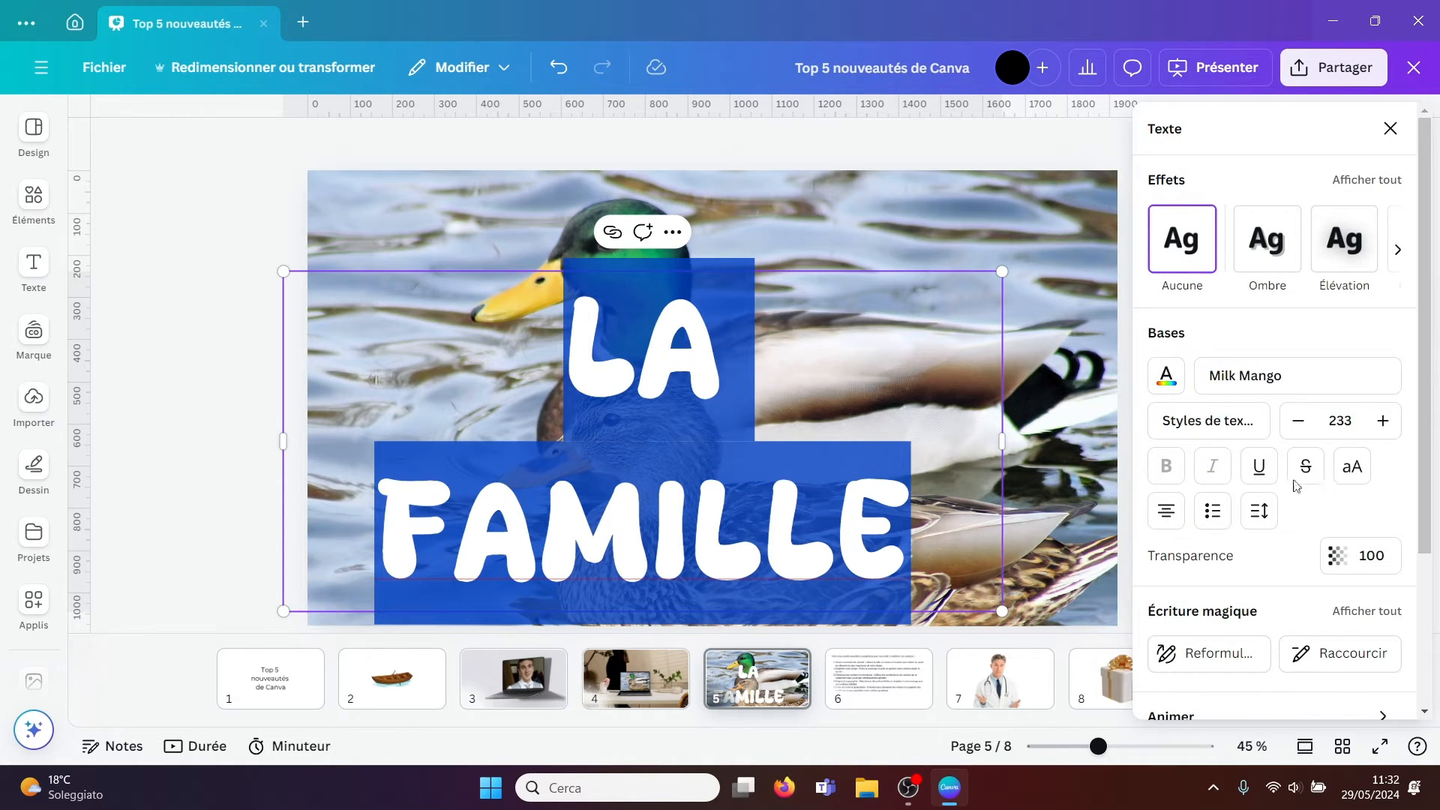
pyautogui.click(1343, 244)
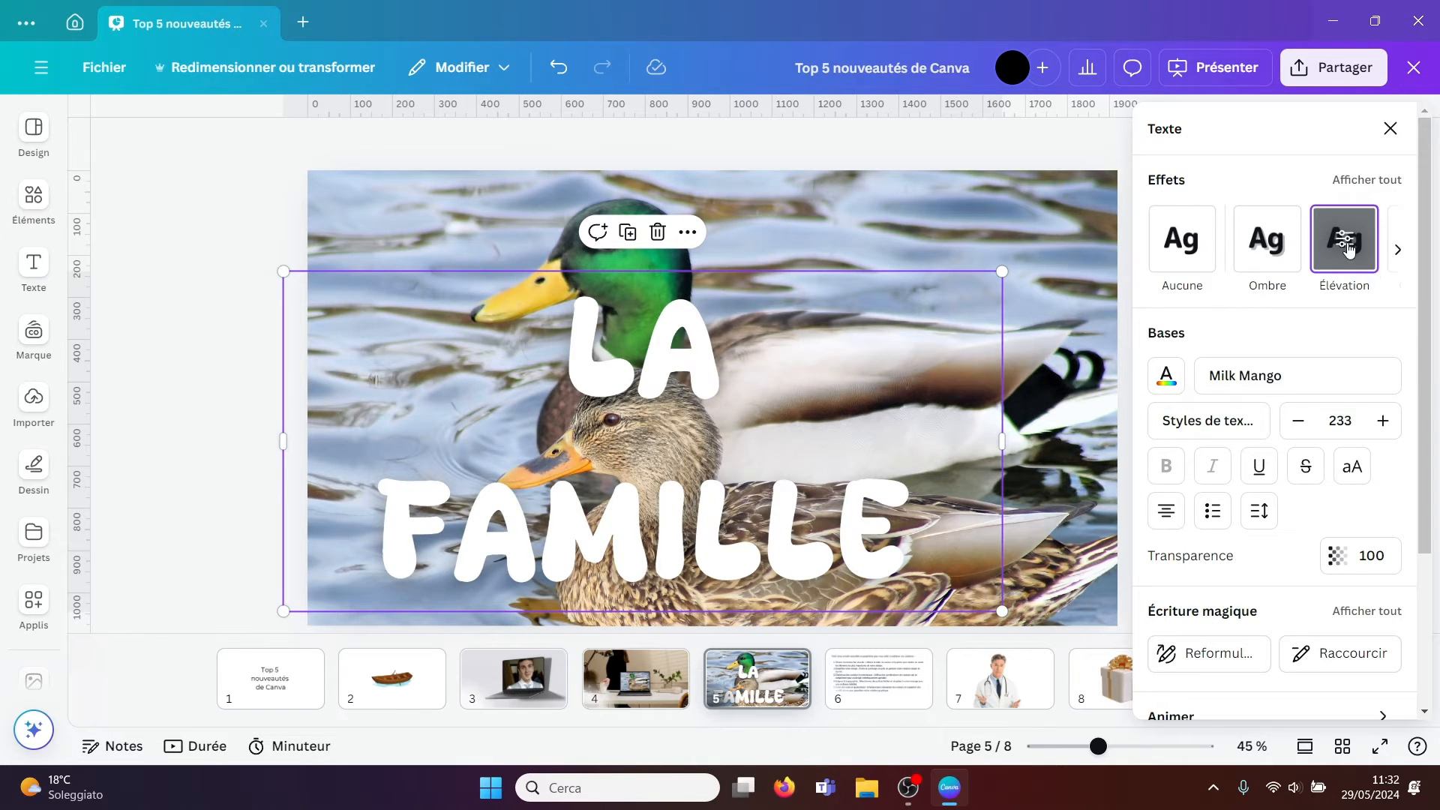
pyautogui.click(1345, 242)
pyautogui.moveTo(1220, 212); pyautogui.dragTo(1323, 216)
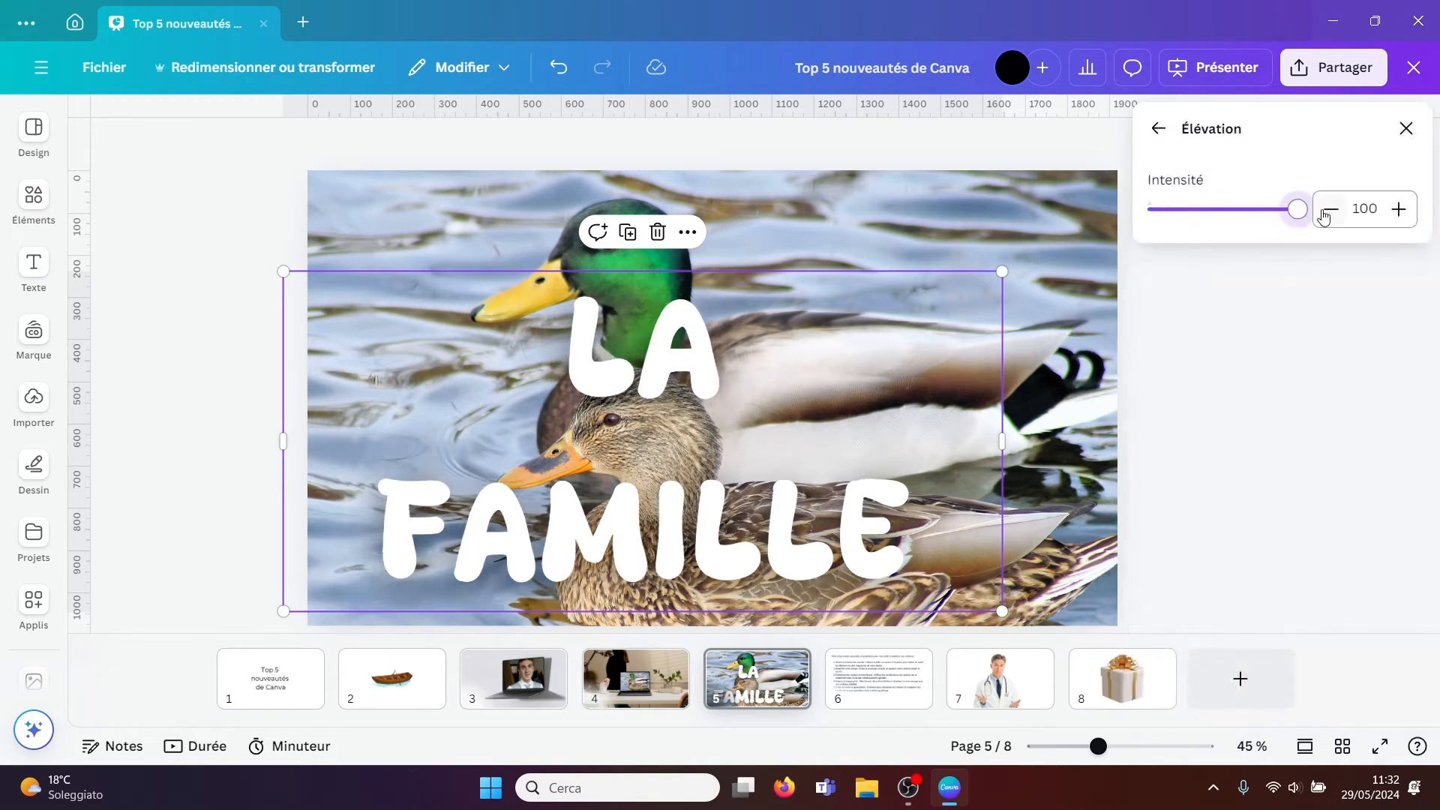
pyautogui.click(1240, 317)
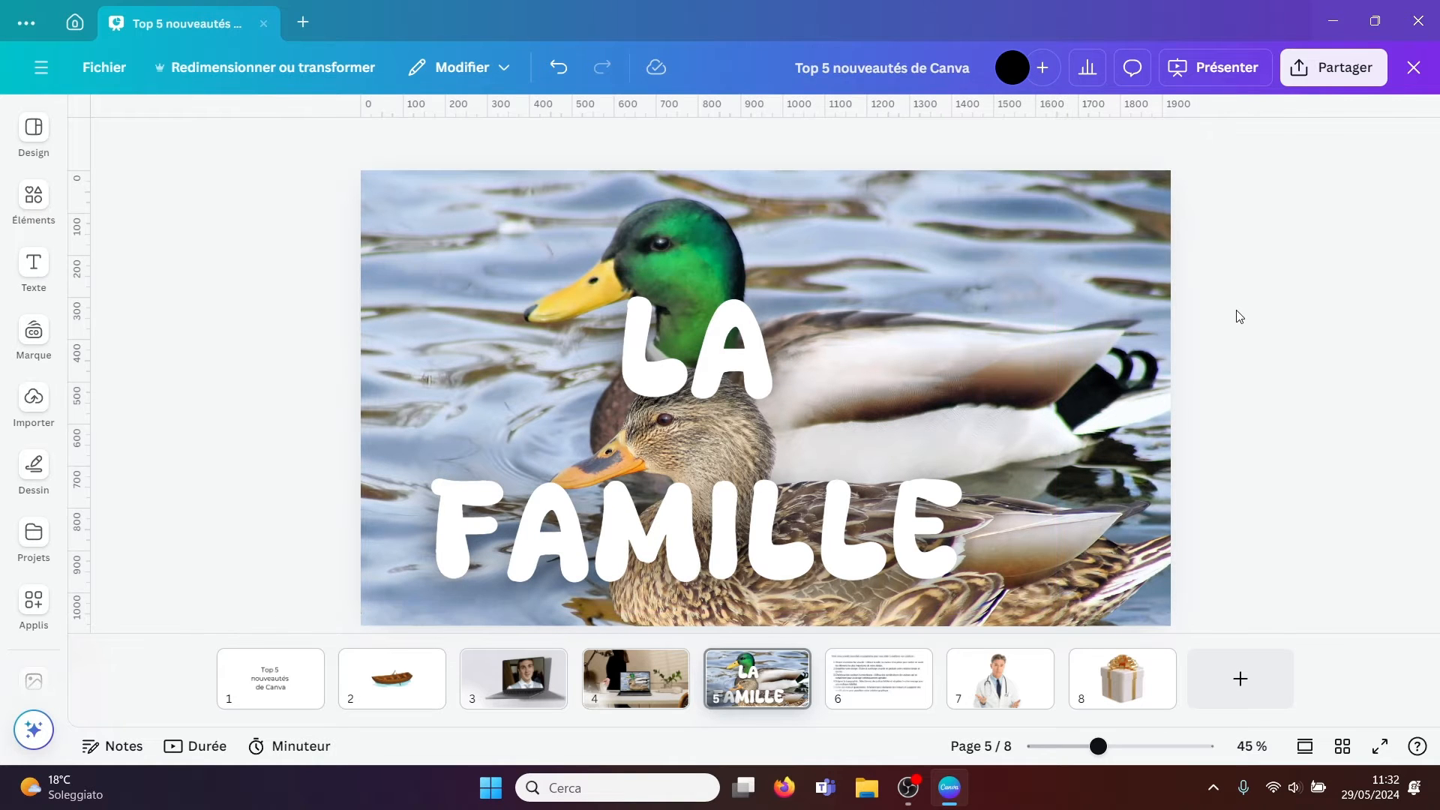